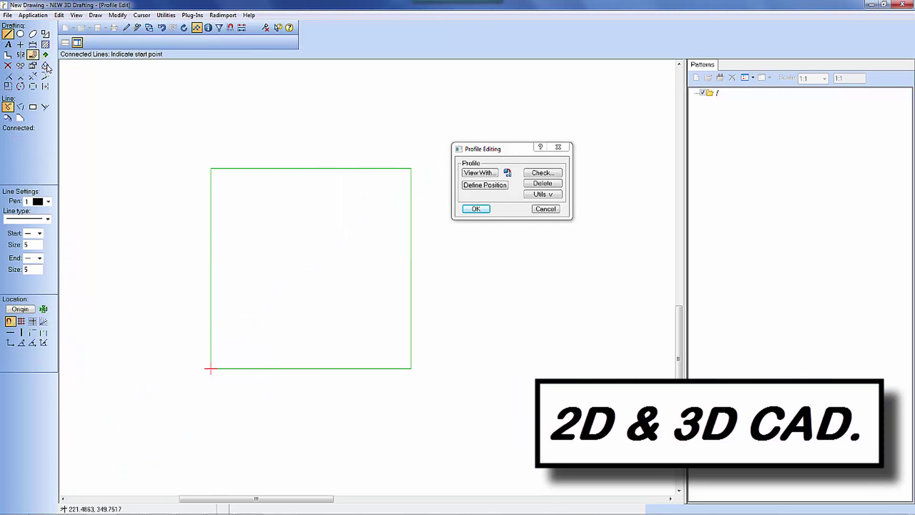
# Offset the square's edges with parallel lines, including a 7.3 offset, and trim them into a bottom-left notch.
pyautogui.click(46, 66)
pyautogui.click(222, 213)
pyautogui.click(21, 75)
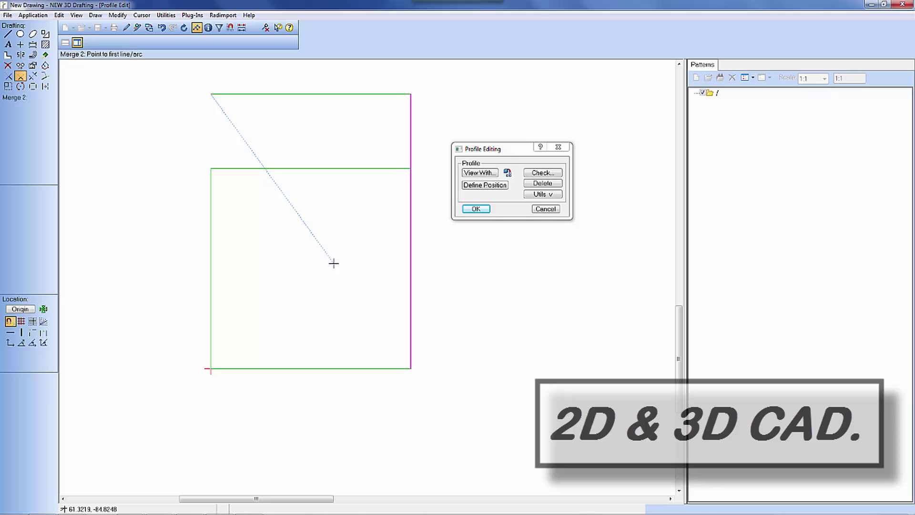
pyautogui.click(33, 54)
pyautogui.click(52, 137)
pyautogui.write('7.3')
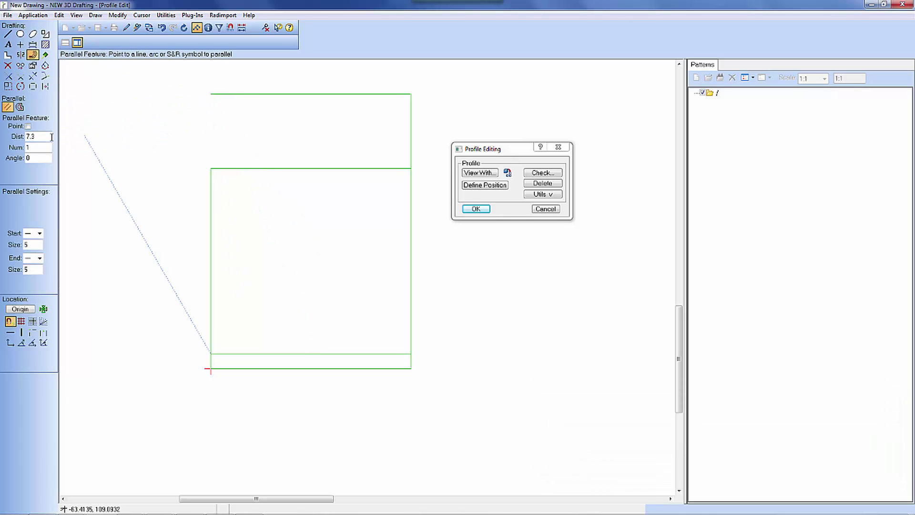
pyautogui.click(227, 282)
pyautogui.click(241, 359)
# Add a 5 offset slot line, rework the notch corner, verify the profile and accept it.
pyautogui.click(249, 250)
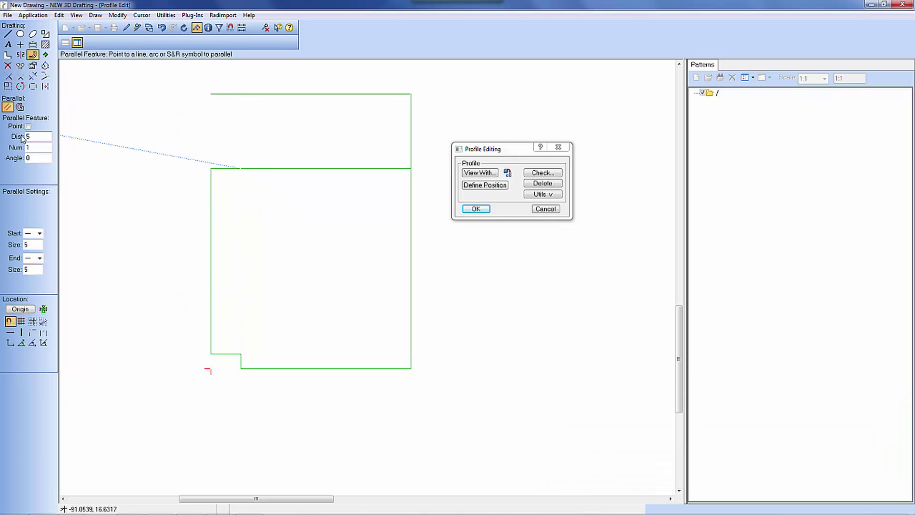
pyautogui.click(231, 347)
pyautogui.click(239, 92)
pyautogui.click(247, 127)
pyautogui.click(543, 172)
pyautogui.click(441, 203)
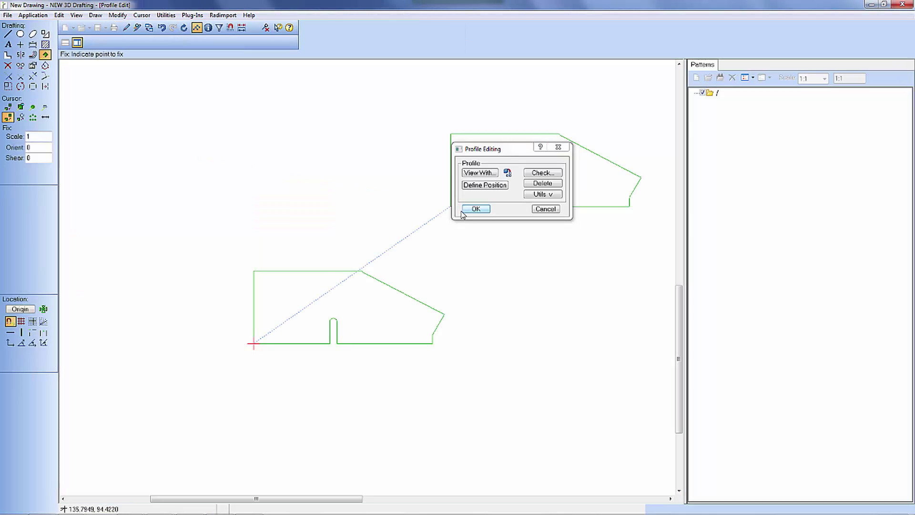
pyautogui.click(464, 211)
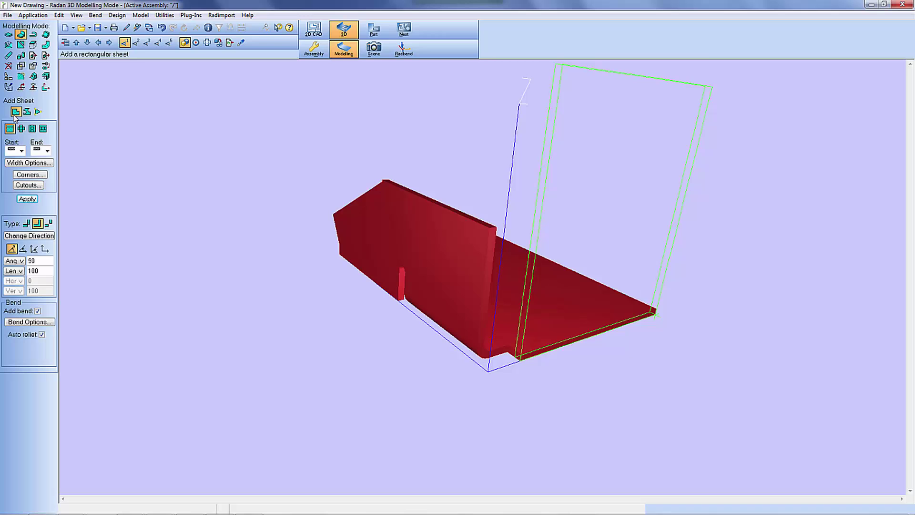
# Add sheet flanges 40 long on the right and left edges.
pyautogui.click(44, 271)
pyautogui.write('40')
pyautogui.press('Return')
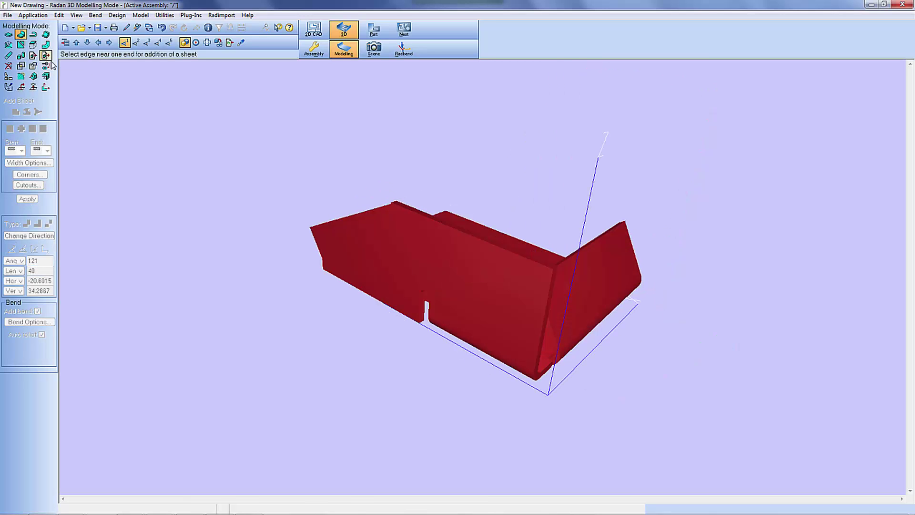
pyautogui.press('Return')
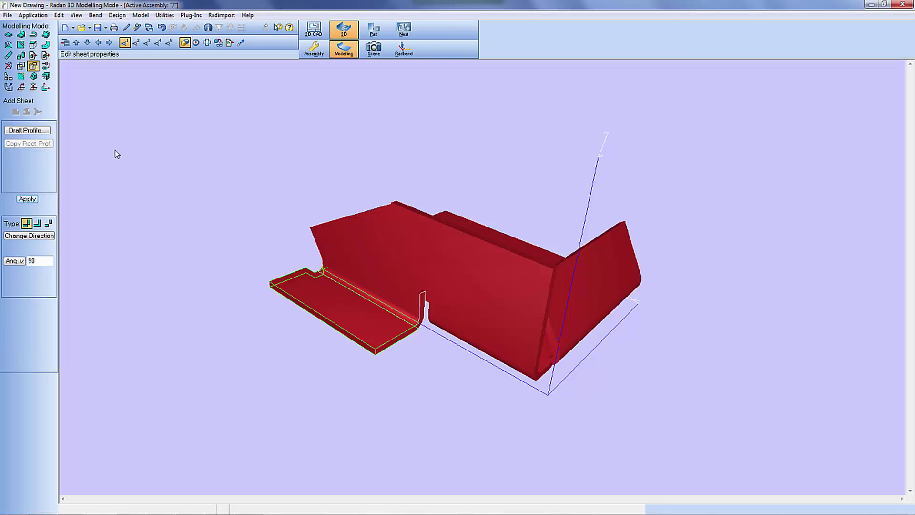
# Start a shaped sheet with a 26° bend angle and begin drafting its profile.
pyautogui.click(33, 64)
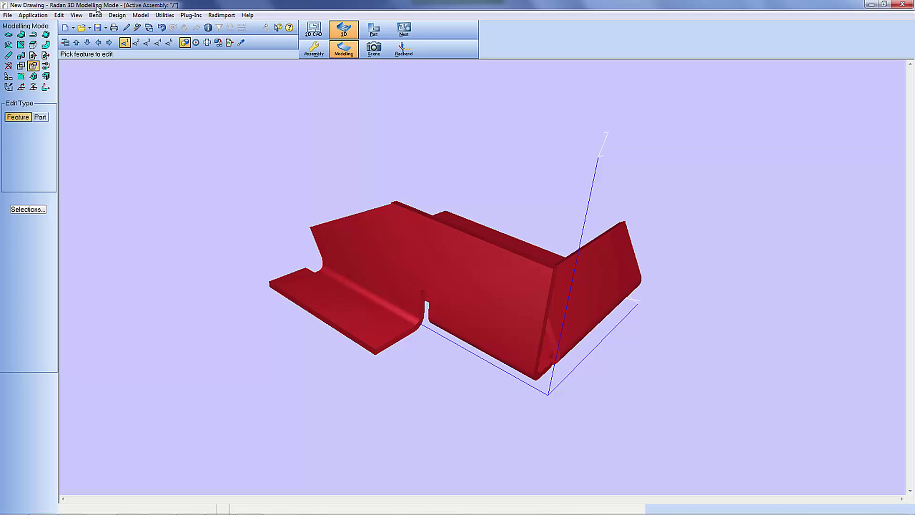
pyautogui.click(21, 34)
pyautogui.doubleClick(46, 261)
pyautogui.write('26')
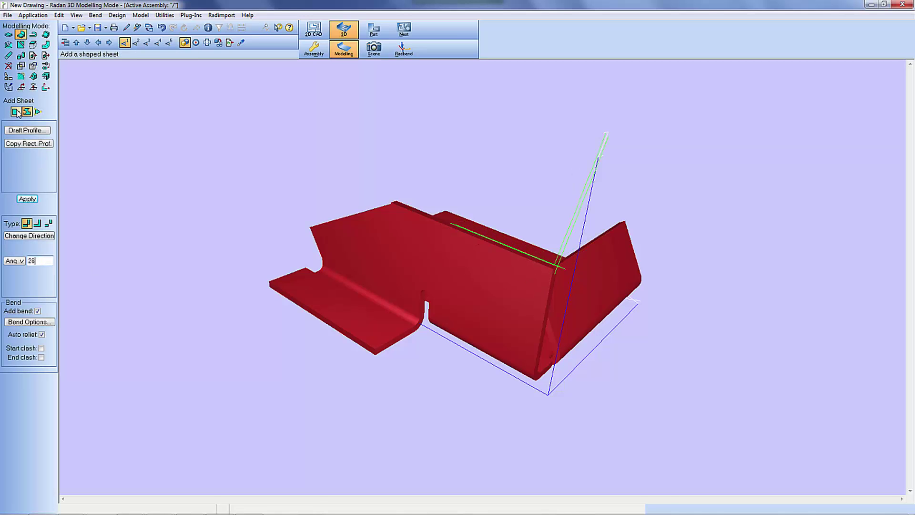
pyautogui.click(27, 130)
# Draw a vertical line above the rectangle and dimension its height to 100.7.
pyautogui.click(32, 54)
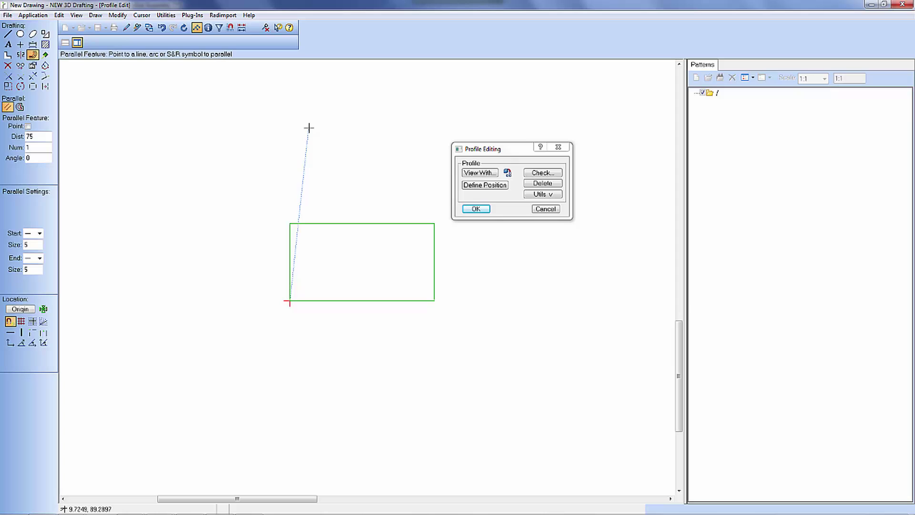
pyautogui.click(8, 34)
pyautogui.click(362, 300)
pyautogui.click(362, 110)
pyautogui.click(32, 44)
pyautogui.click(537, 204)
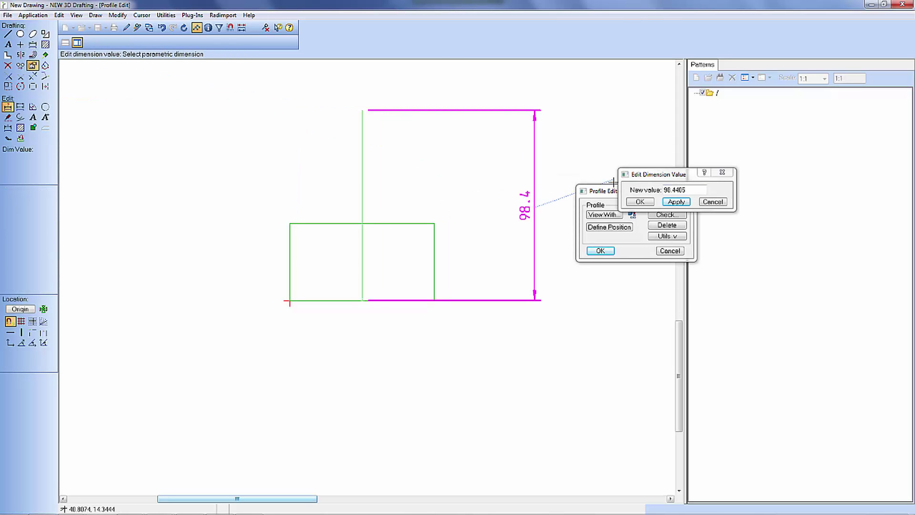
pyautogui.write('100.7')
pyautogui.click(676, 202)
pyautogui.click(20, 34)
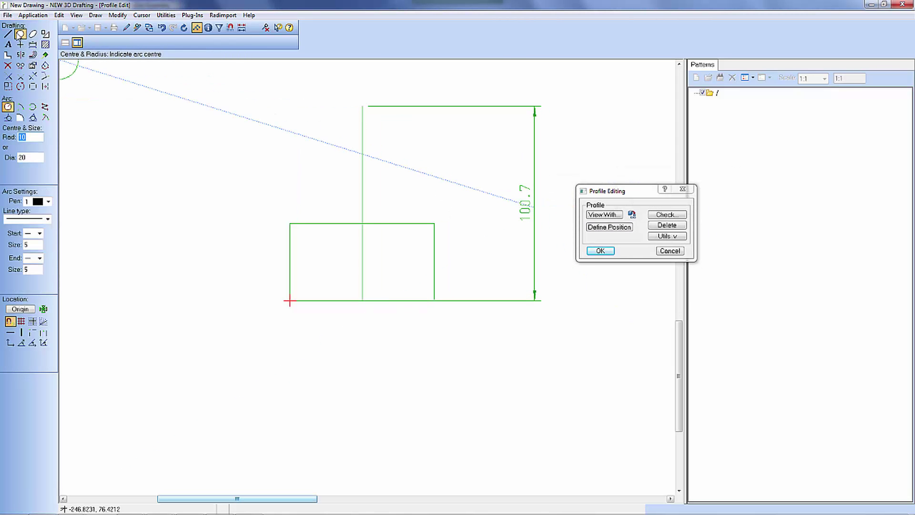
# Add concentric circles of radius 65 and 95 with a line straight down from the centre.
pyautogui.write('65')
pyautogui.click(362, 105)
pyautogui.write('95')
pyautogui.click(362, 106)
pyautogui.scroll(-3, 362, 106)
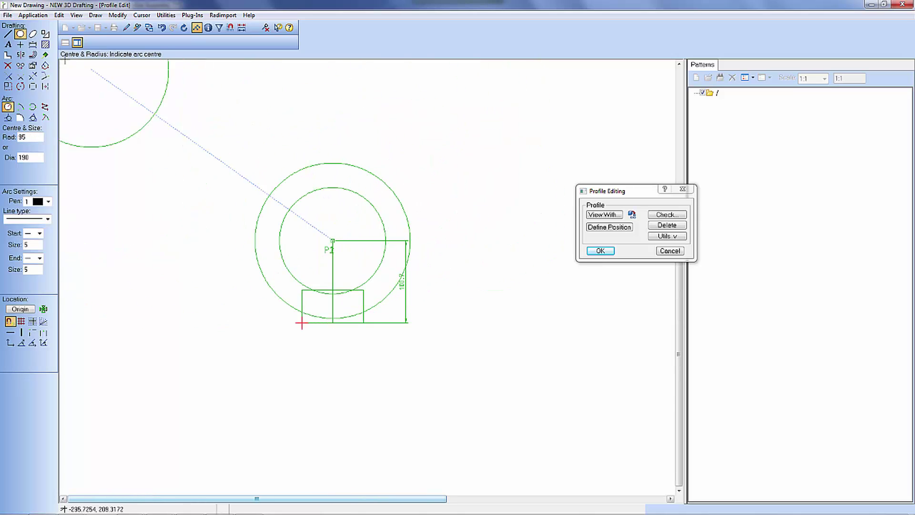
pyautogui.click(7, 34)
# Offset the outer circle and fix a diagonal line from the centre at 40°.
pyautogui.click(32, 54)
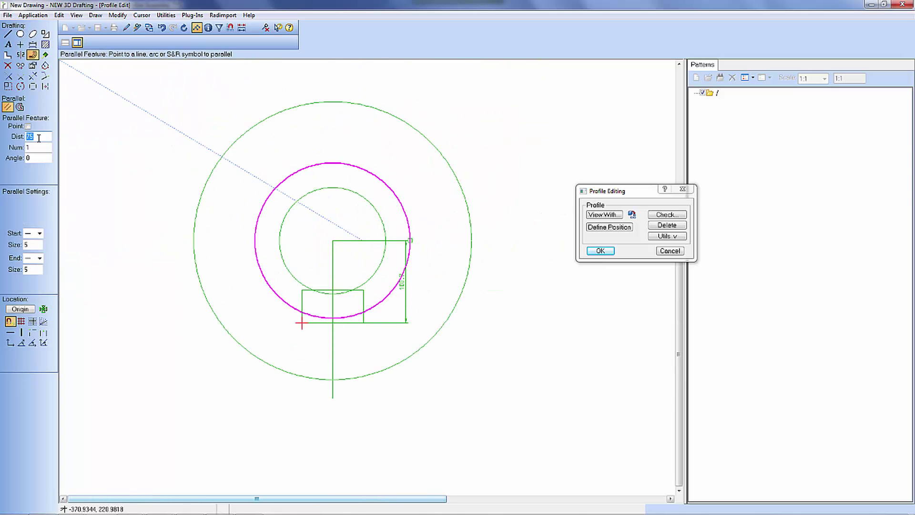
pyautogui.click(8, 34)
pyautogui.click(334, 253)
pyautogui.click(432, 380)
pyautogui.click(333, 362)
pyautogui.click(33, 66)
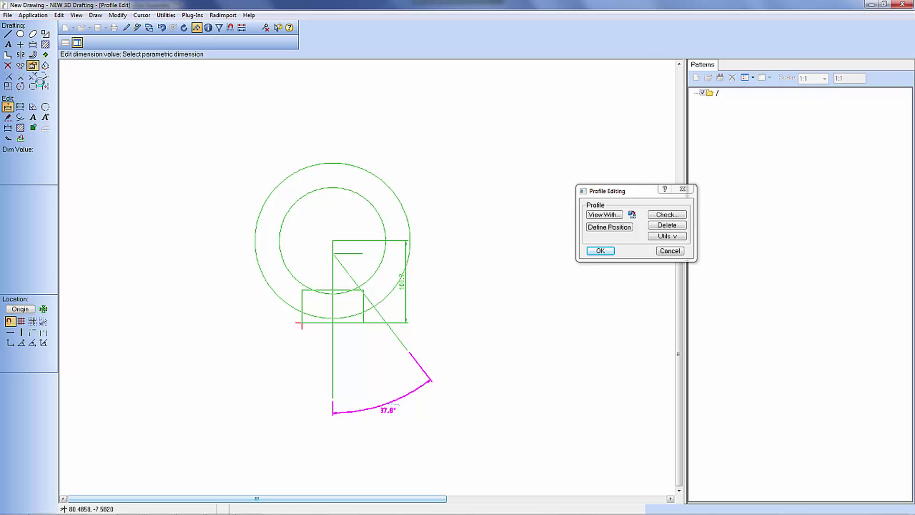
pyautogui.click(388, 410)
pyautogui.write('40')
pyautogui.press('Return')
pyautogui.click(8, 33)
# Remove the unwanted upper-right arc segments and round the corner near the rectangle.
pyautogui.click(334, 240)
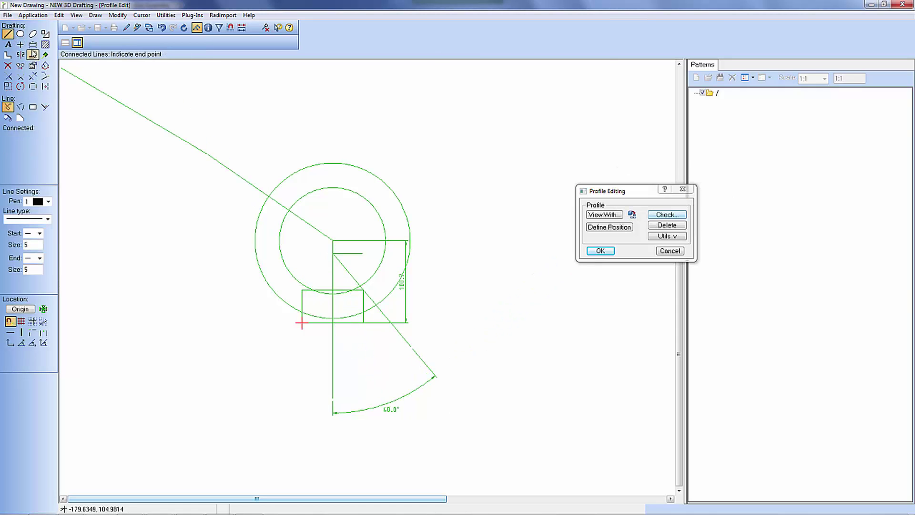
pyautogui.click(207, 154)
pyautogui.click(32, 76)
pyautogui.click(387, 186)
pyautogui.click(356, 196)
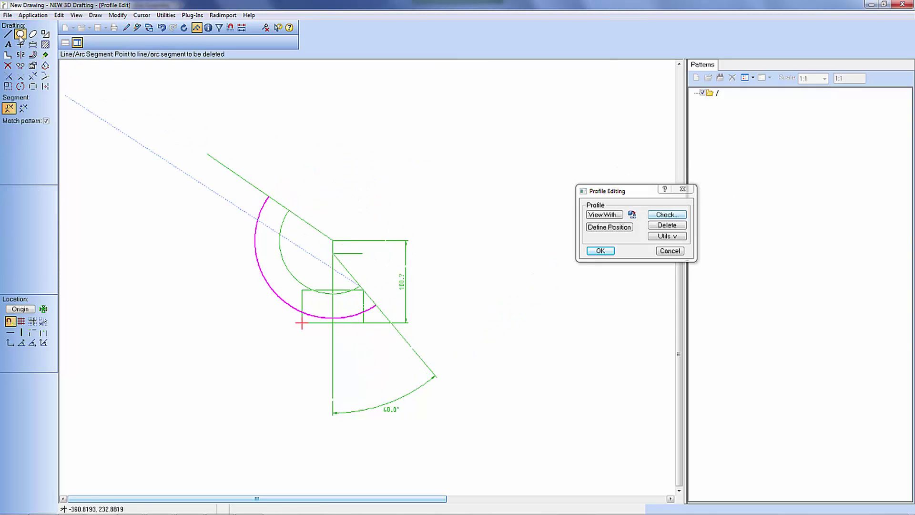
pyautogui.press('w')
pyautogui.moveTo(190, 173); pyautogui.dragTo(490, 387)
pyautogui.click(406, 357)
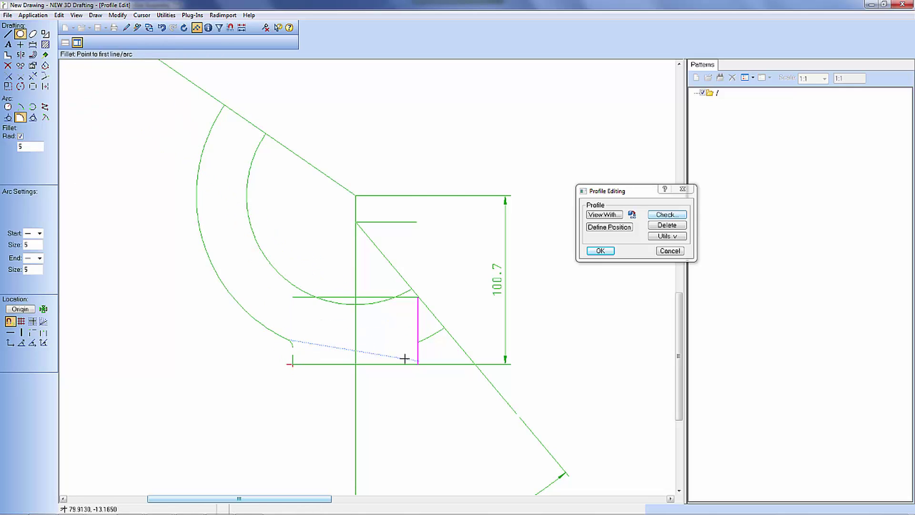
# Add a parallel offset of the arc and round the arc-to-line corner.
pyautogui.click(32, 54)
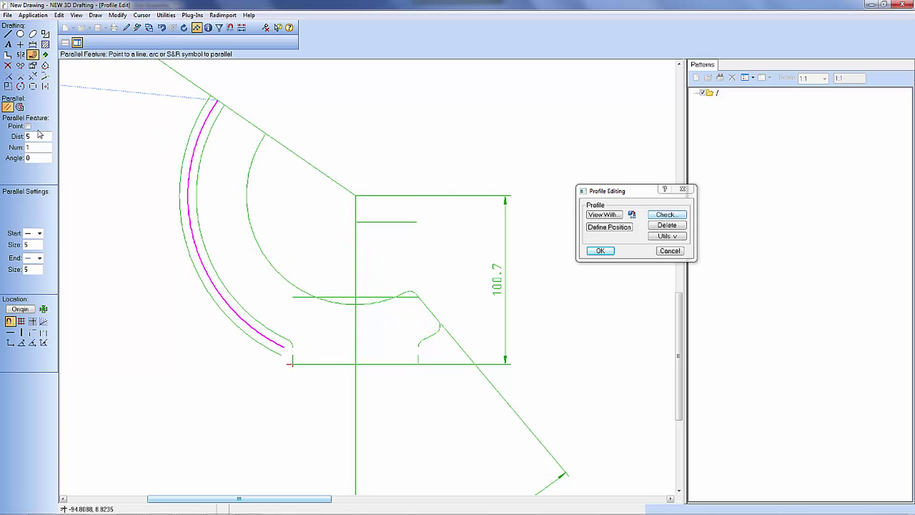
pyautogui.click(235, 125)
pyautogui.click(303, 213)
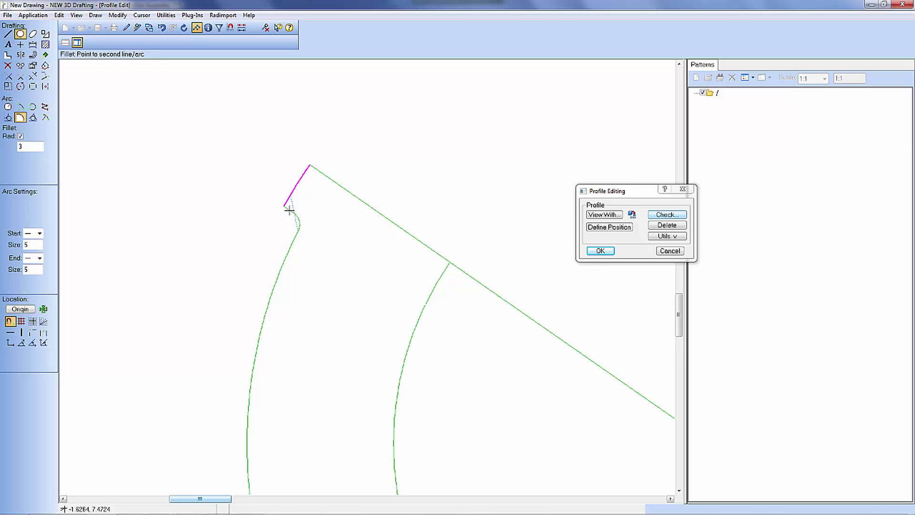
pyautogui.scroll(-3, 435, 258)
pyautogui.scroll(2, 211, 164)
pyautogui.scroll(-3, 358, 194)
pyautogui.press('Delete')
# Add three R7.5 holes on the arm, clear the construction geometry and accept the profile.
pyautogui.press('c')
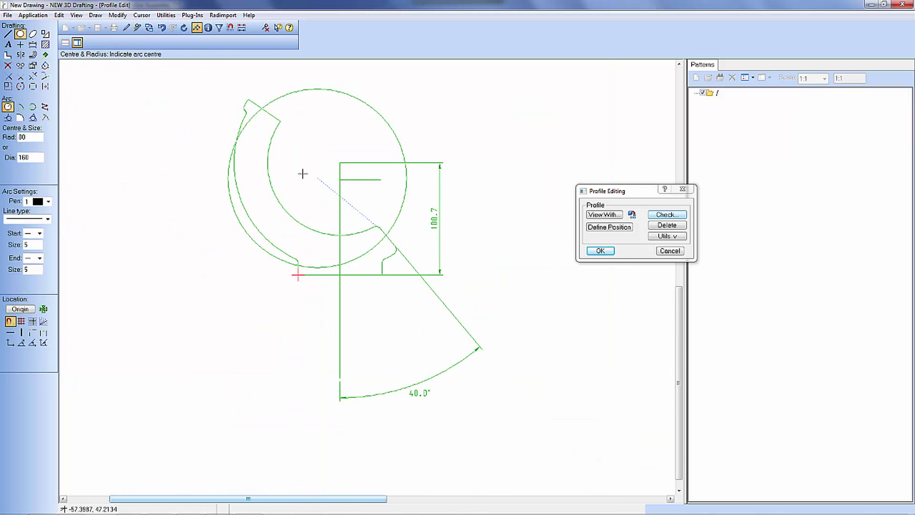
pyautogui.click(267, 199)
pyautogui.click(380, 249)
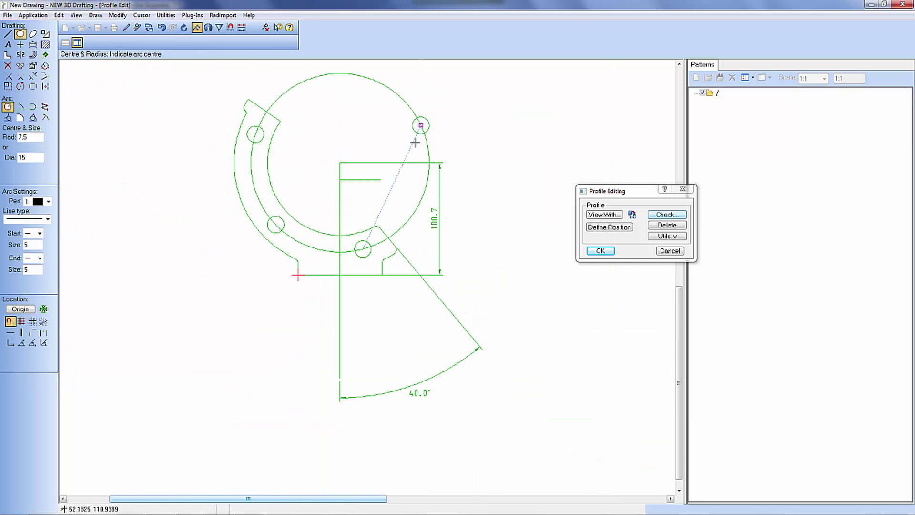
pyautogui.press('Delete')
pyautogui.click(292, 78)
pyautogui.click(667, 215)
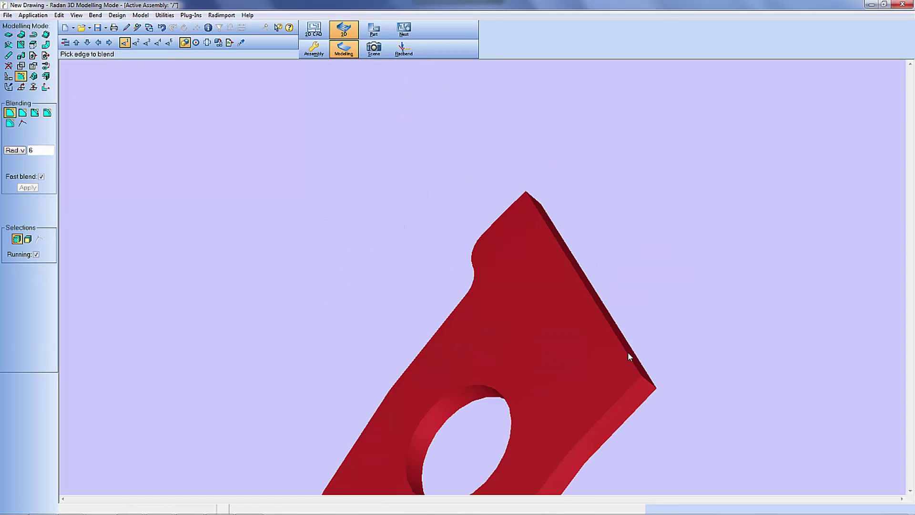
# Blend the arm's edges at radius 5 and delete the old Part3 - dev1 development.
pyautogui.write('3')
pyautogui.write('5')
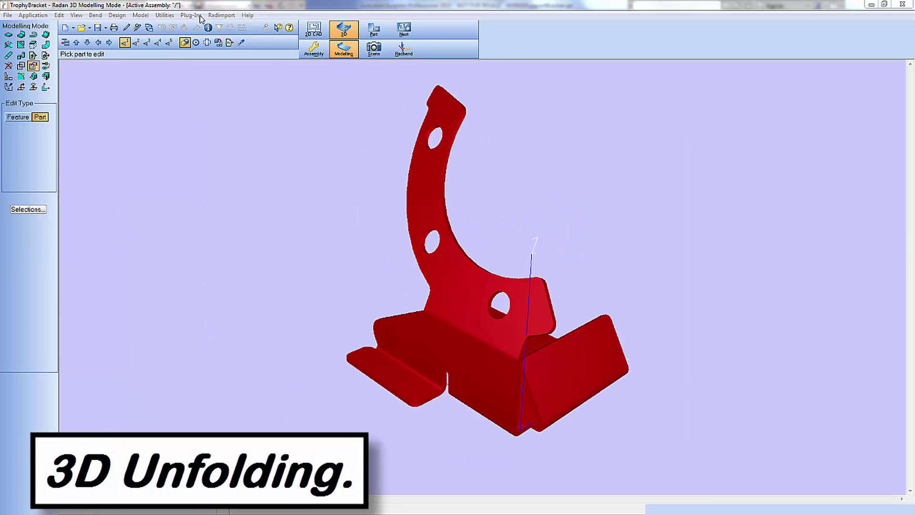
pyautogui.click(218, 42)
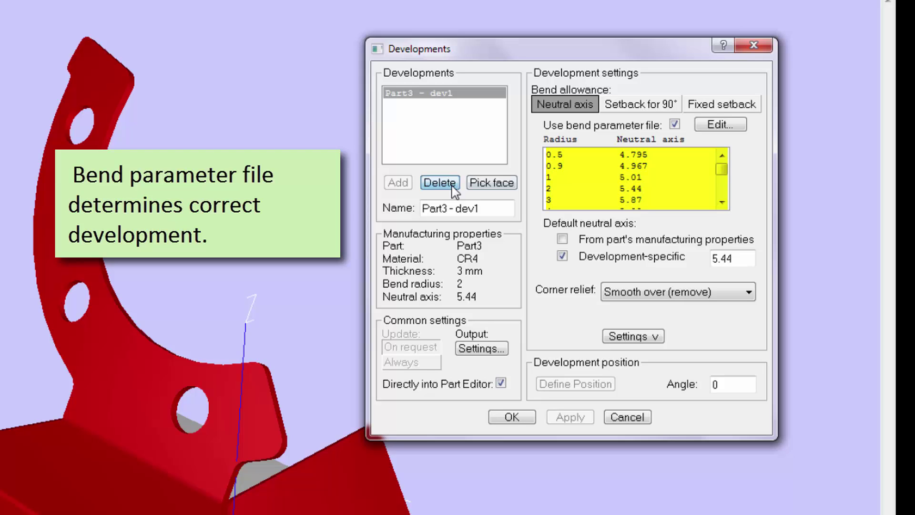
pyautogui.click(453, 188)
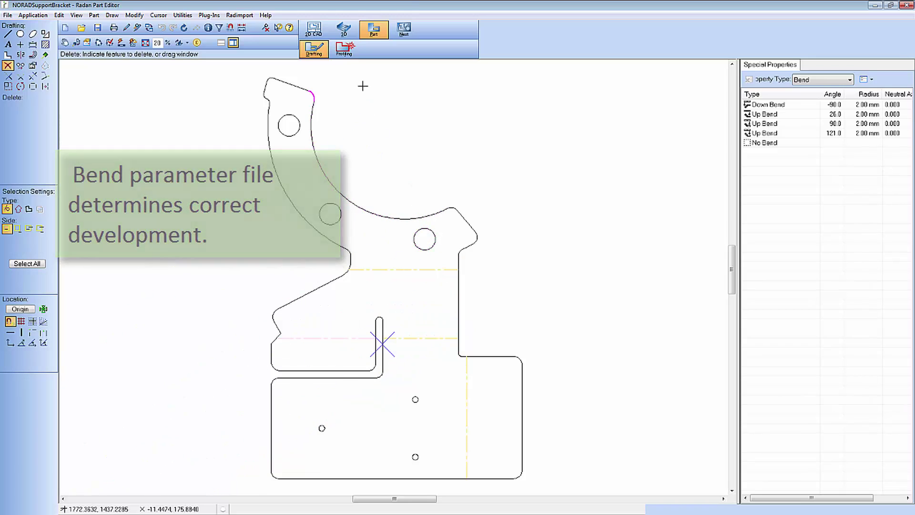
# Auto-tool the flat bracket for laser profiling and zoom in to inspect the top hole's cuts.
pyautogui.click(344, 49)
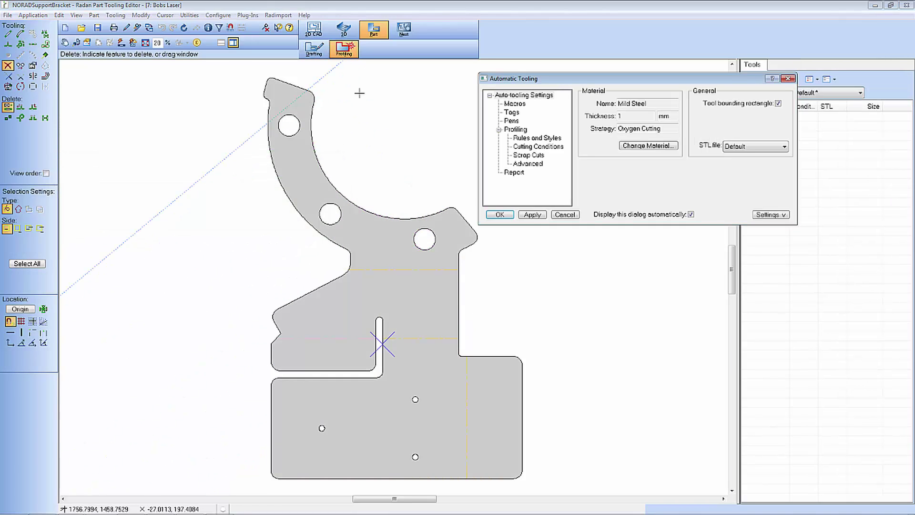
pyautogui.click(532, 215)
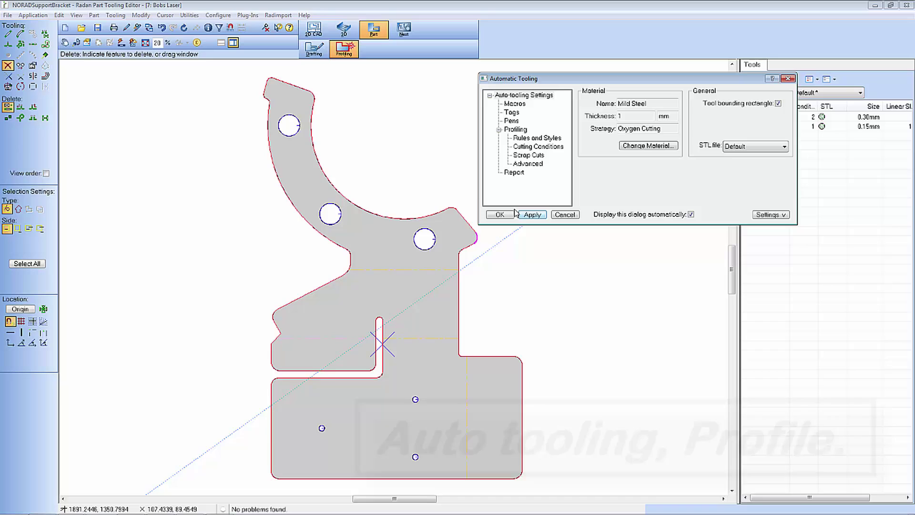
pyautogui.moveTo(254, 80); pyautogui.dragTo(354, 164)
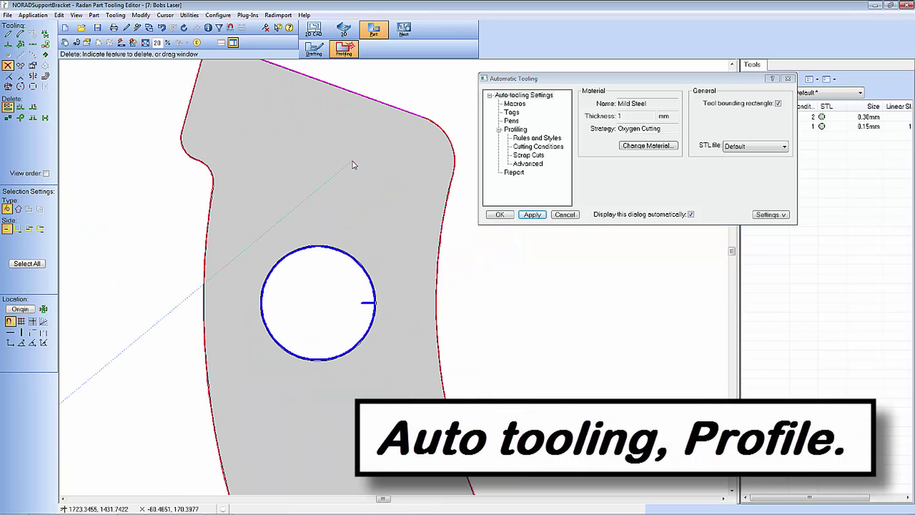
pyautogui.scroll(-3, 352, 161)
pyautogui.moveTo(281, 114); pyautogui.dragTo(515, 438)
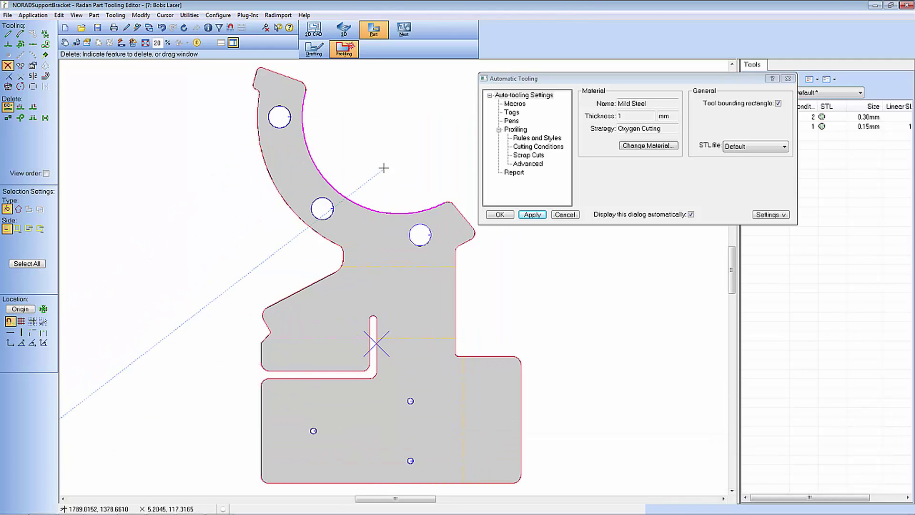
# Save the bracket and store its quick estimate of £3.11 per part at 112 per sheet.
pyautogui.click(314, 48)
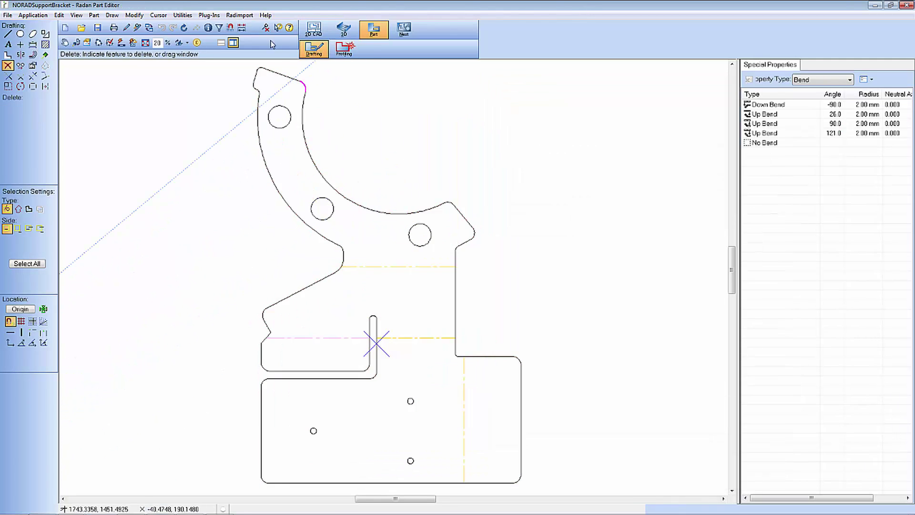
pyautogui.click(186, 16)
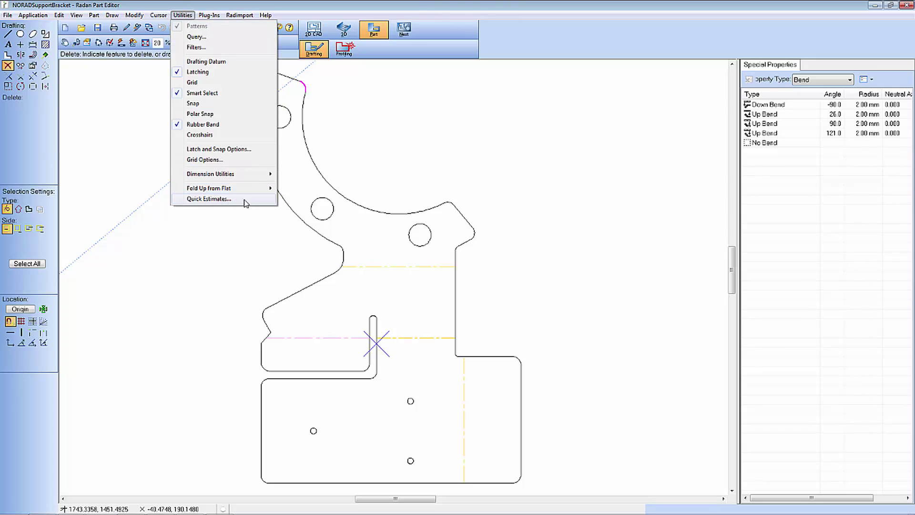
pyautogui.click(228, 200)
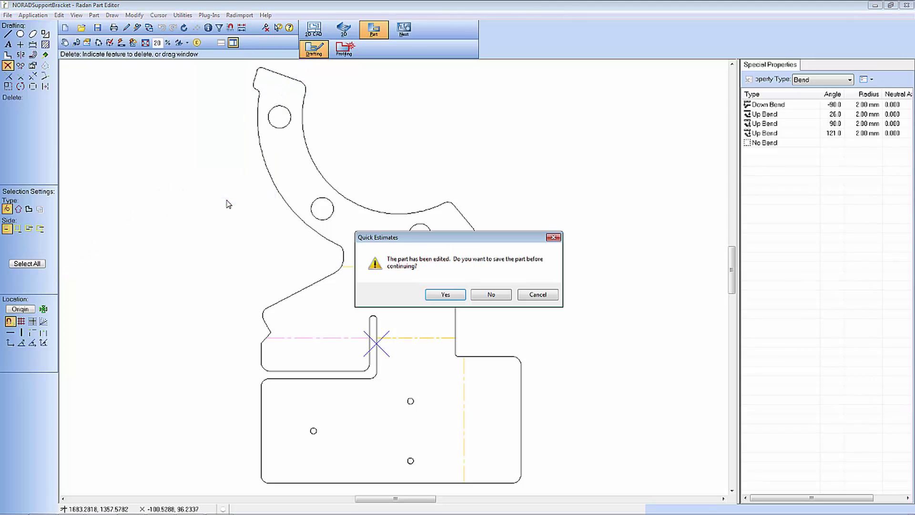
pyautogui.click(453, 297)
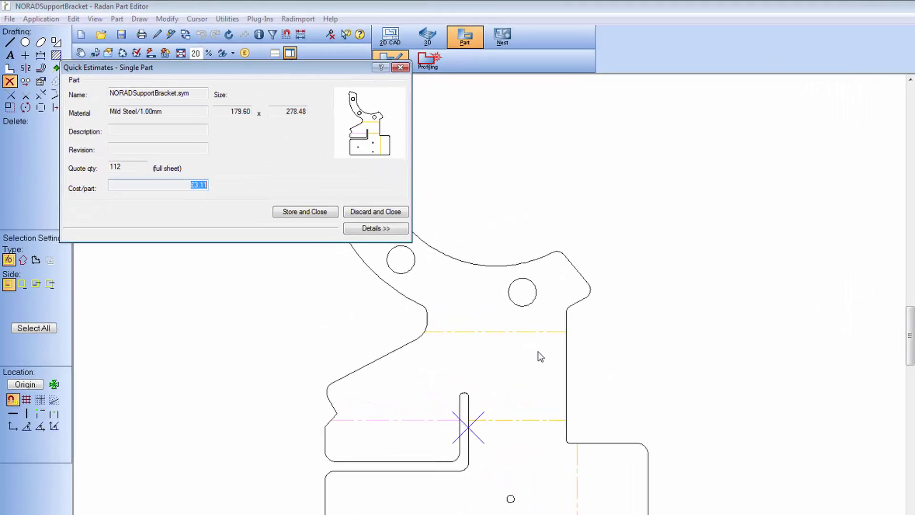
pyautogui.click(416, 255)
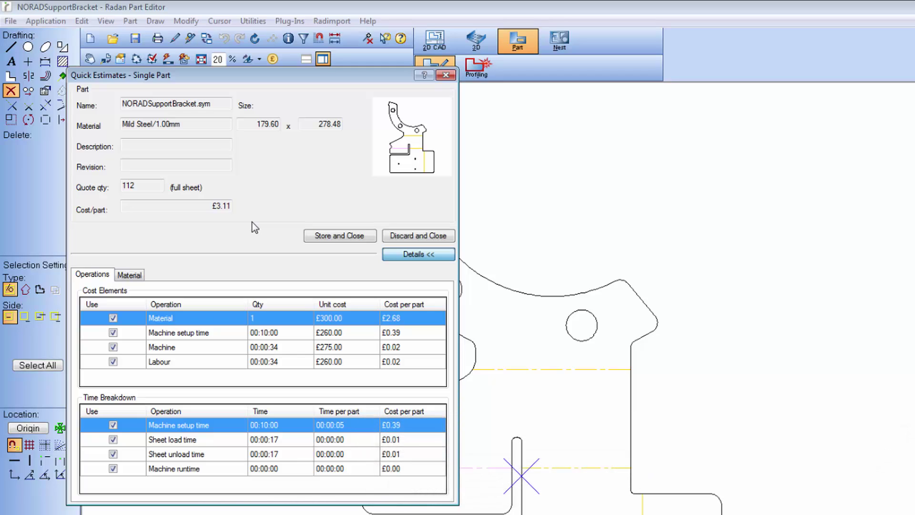
pyautogui.click(339, 235)
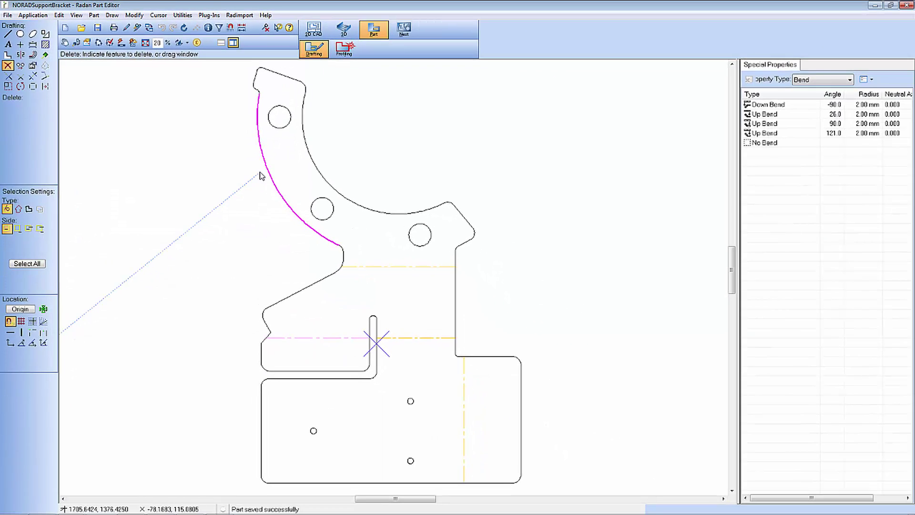
# Change the bracket's tooling machine to Bobs Punch.
pyautogui.click(342, 50)
pyautogui.click(218, 15)
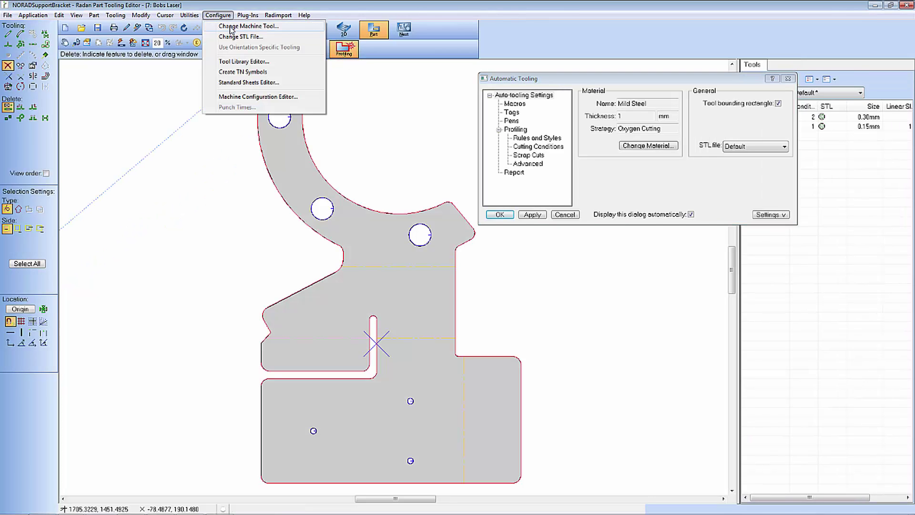
pyautogui.click(230, 26)
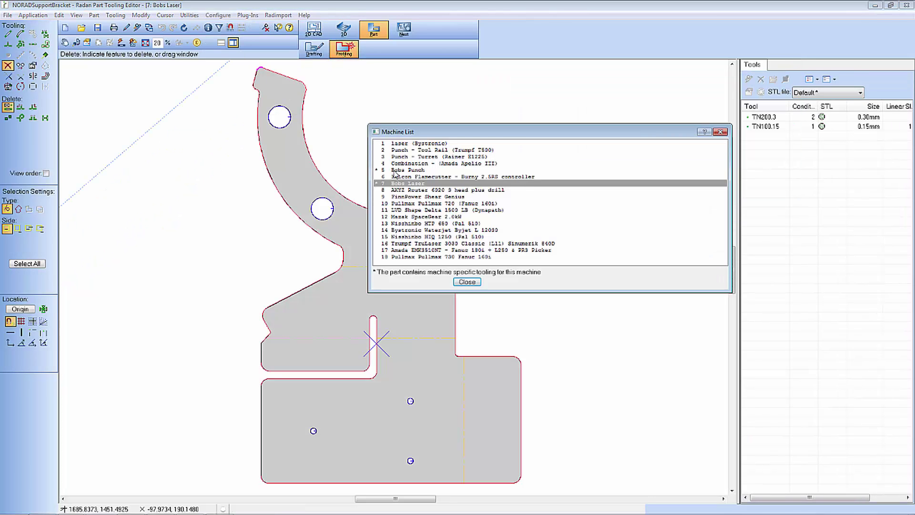
pyautogui.click(400, 170)
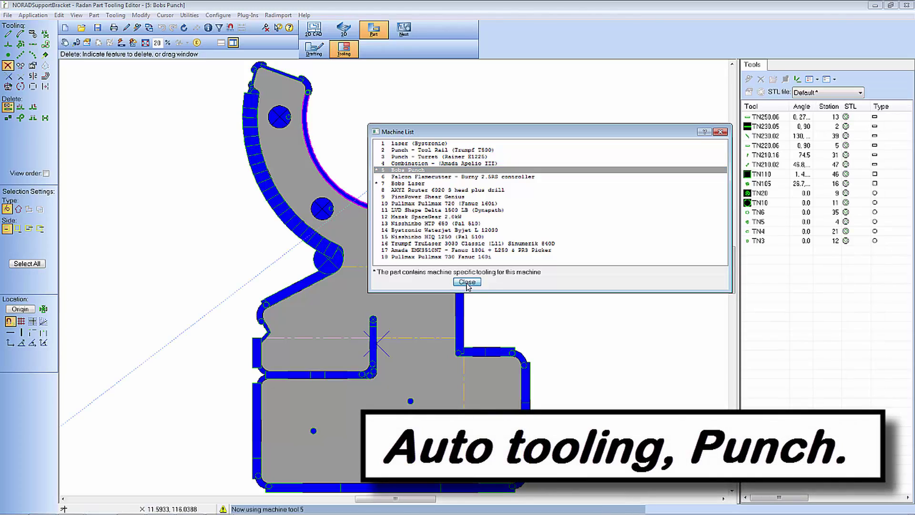
pyautogui.click(467, 282)
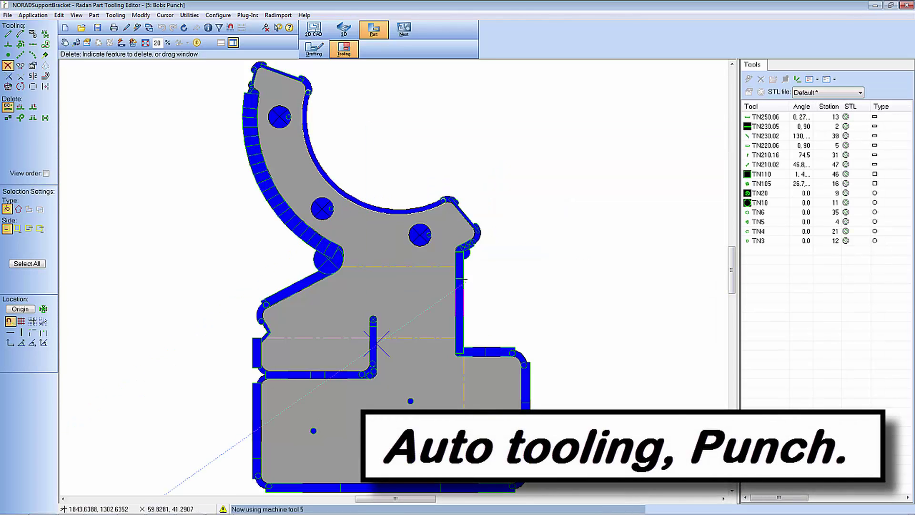
# Save the part and store its £6.51 per-part punch cost estimate.
pyautogui.click(314, 53)
pyautogui.click(182, 15)
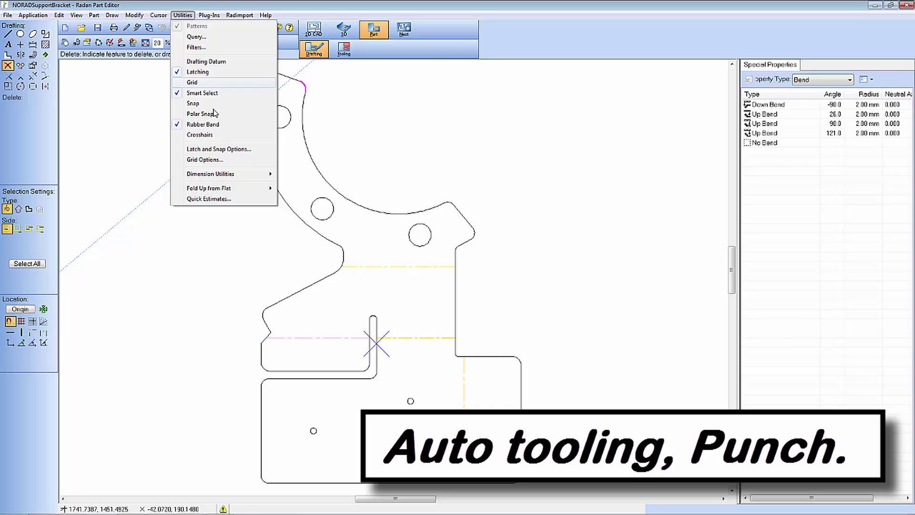
pyautogui.click(453, 296)
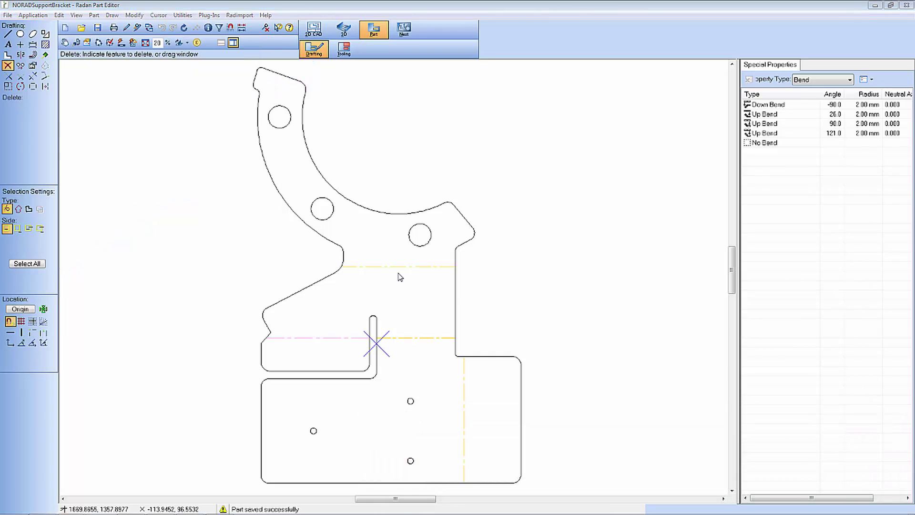
pyautogui.press('F9')
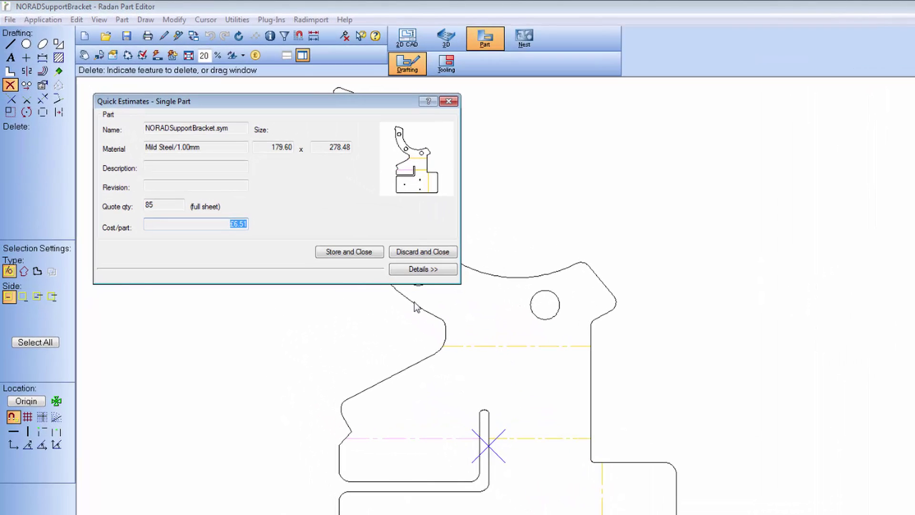
pyautogui.click(418, 268)
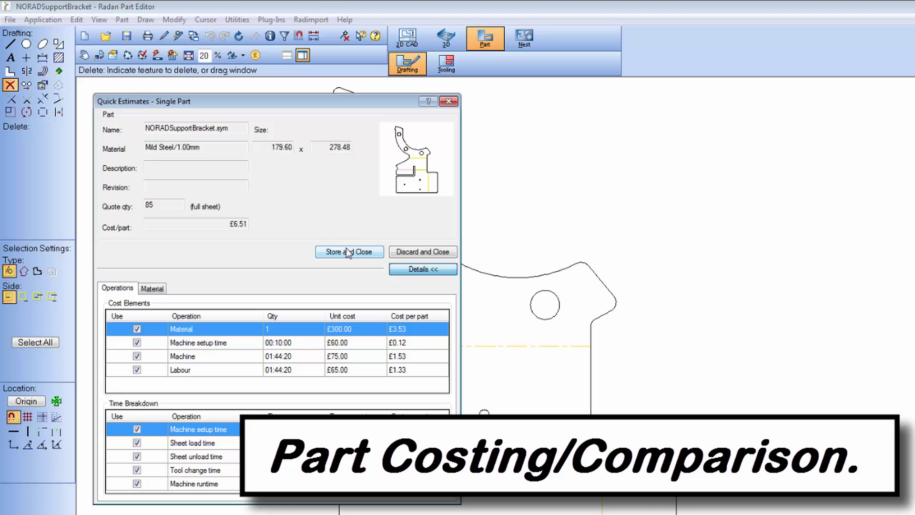
pyautogui.click(379, 254)
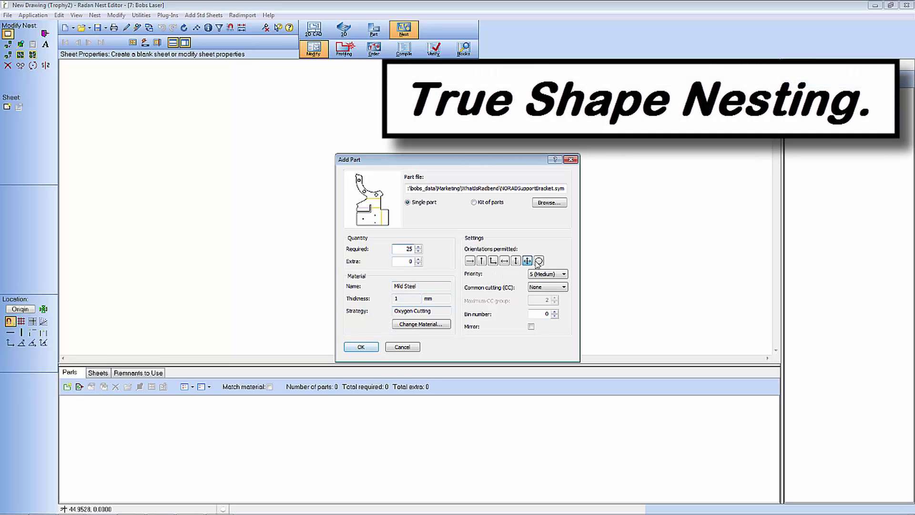
# Add 25 NORADSupportBracket parts and nest them onto one 2000 x 1000 mm sheet.
pyautogui.click(377, 349)
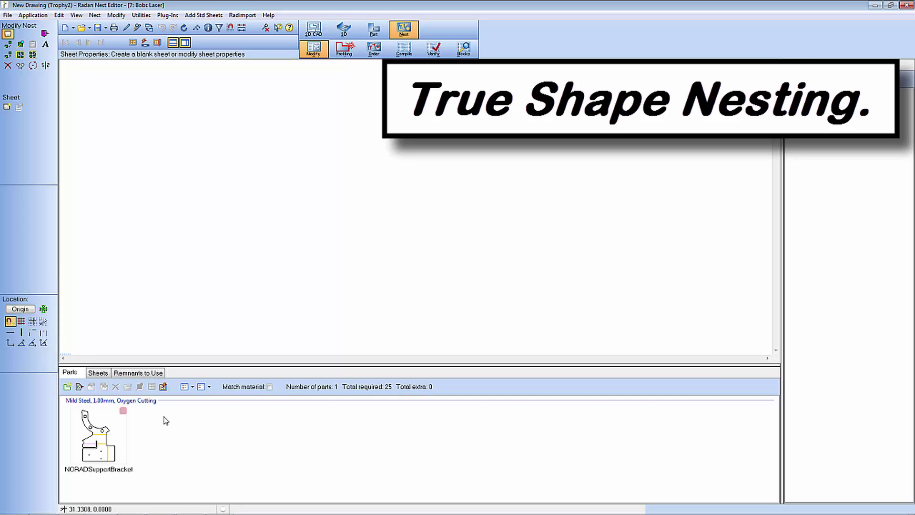
pyautogui.click(163, 387)
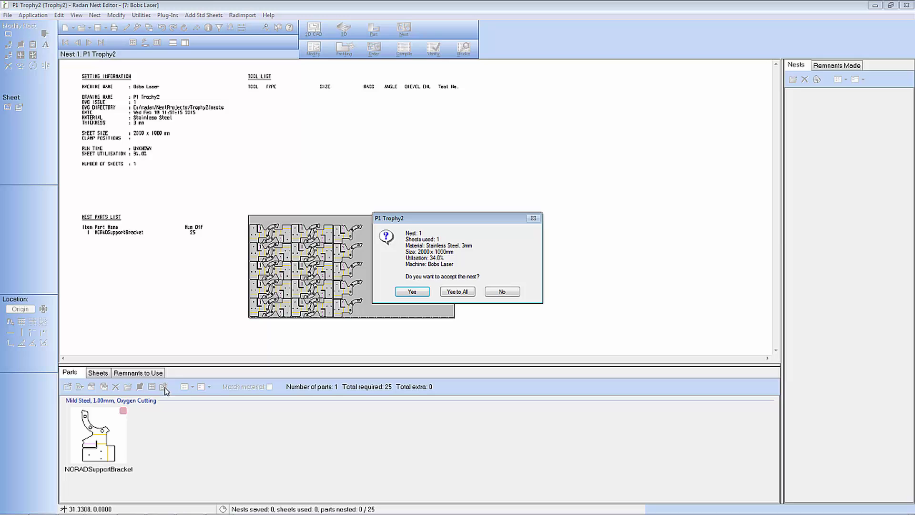
pyautogui.click(457, 292)
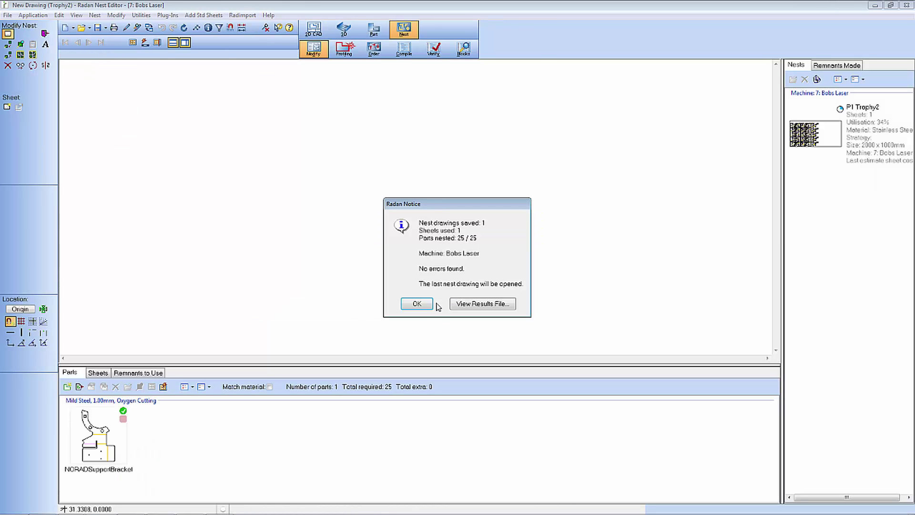
pyautogui.click(417, 304)
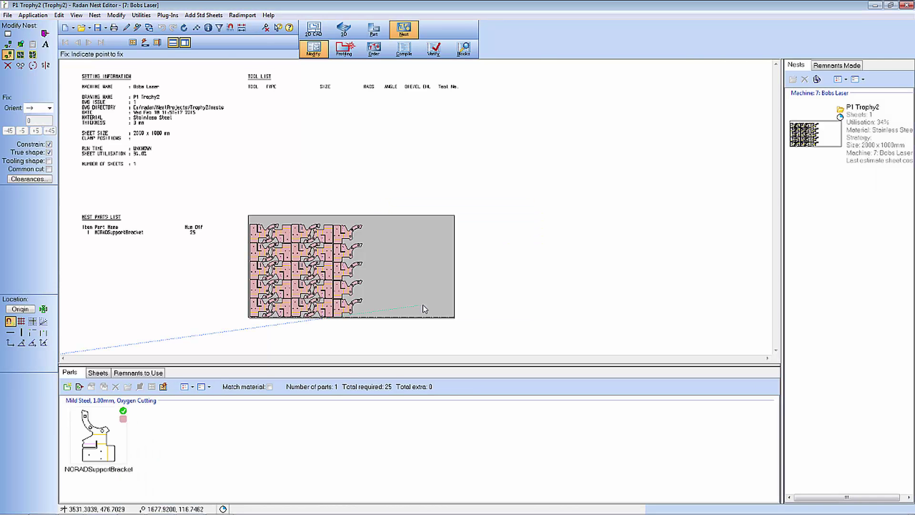
pyautogui.moveTo(236, 206); pyautogui.dragTo(481, 328, button='right')
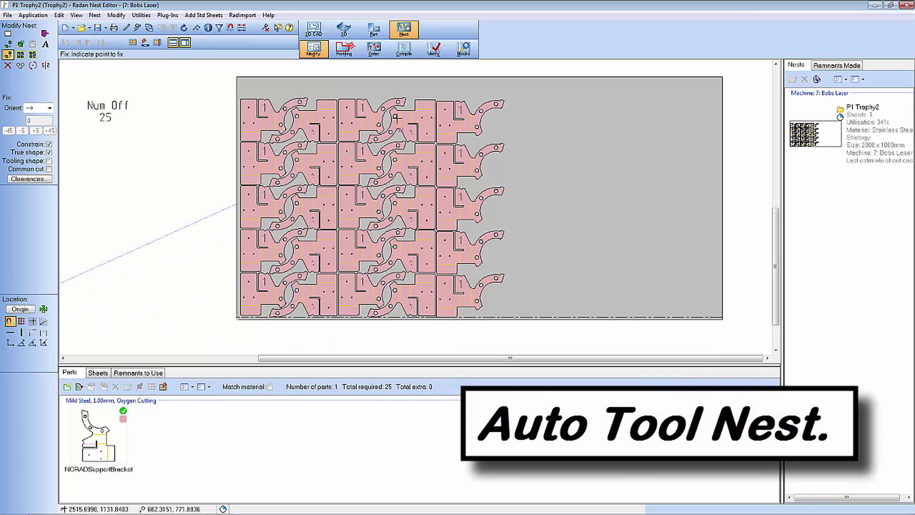
# Apply automatic tooling to every part on the nested sheet.
pyautogui.click(344, 48)
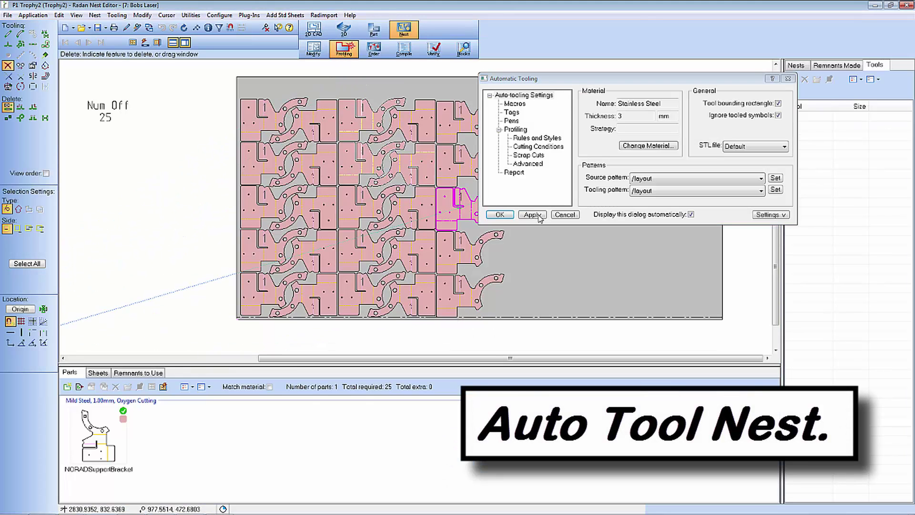
pyautogui.click(541, 215)
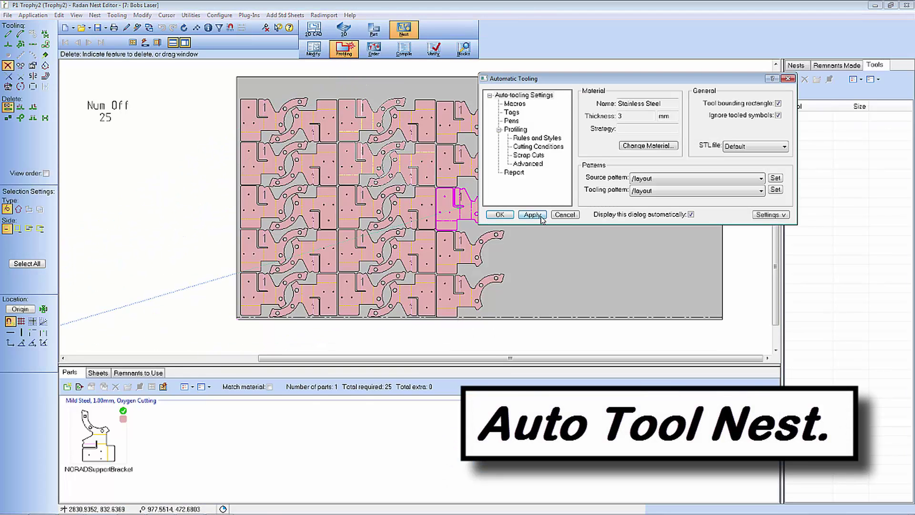
pyautogui.click(499, 214)
# Generate the whole sheet's cut order using the laser normal style.
pyautogui.click(374, 48)
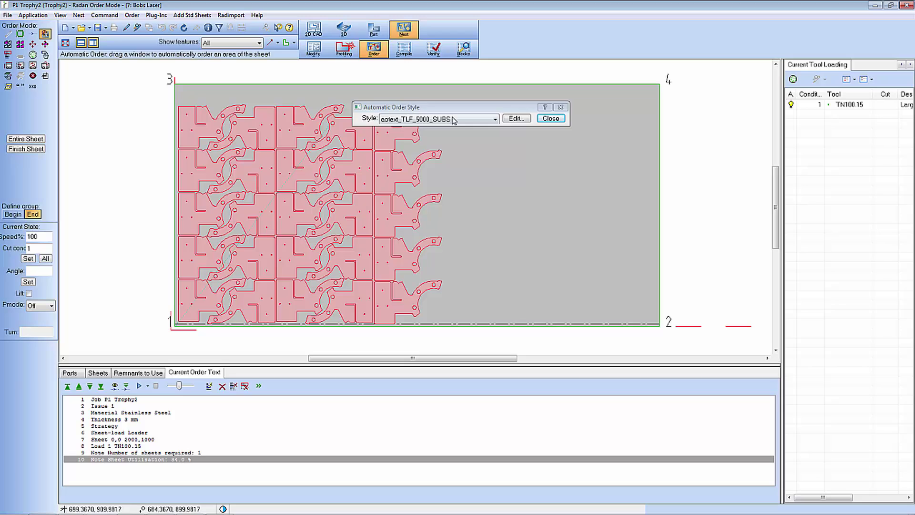
pyautogui.click(453, 120)
pyautogui.click(429, 198)
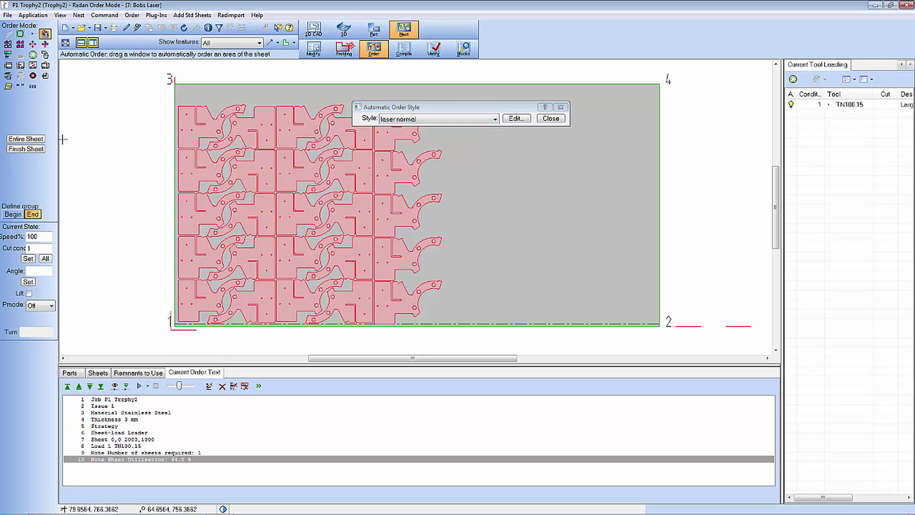
pyautogui.click(24, 150)
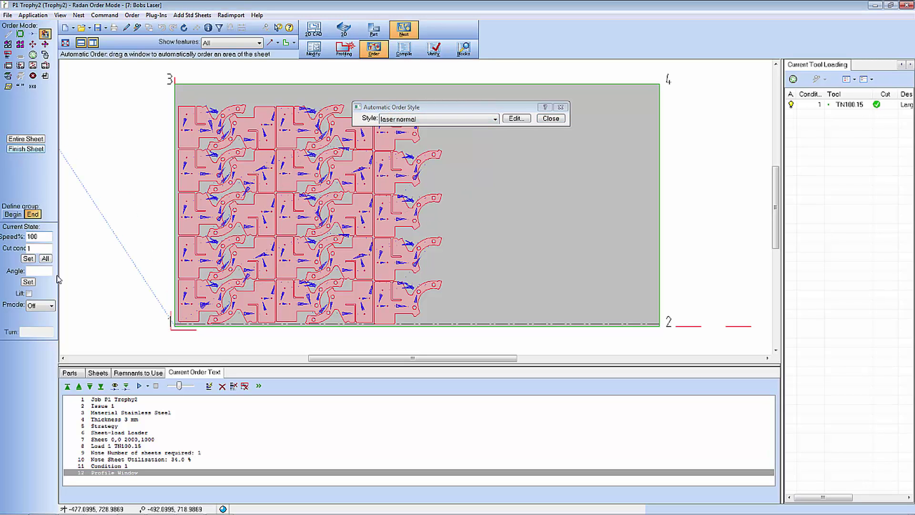
# Rewind the cut order and play the cutting simulation of the sequenced sheet.
pyautogui.click(68, 386)
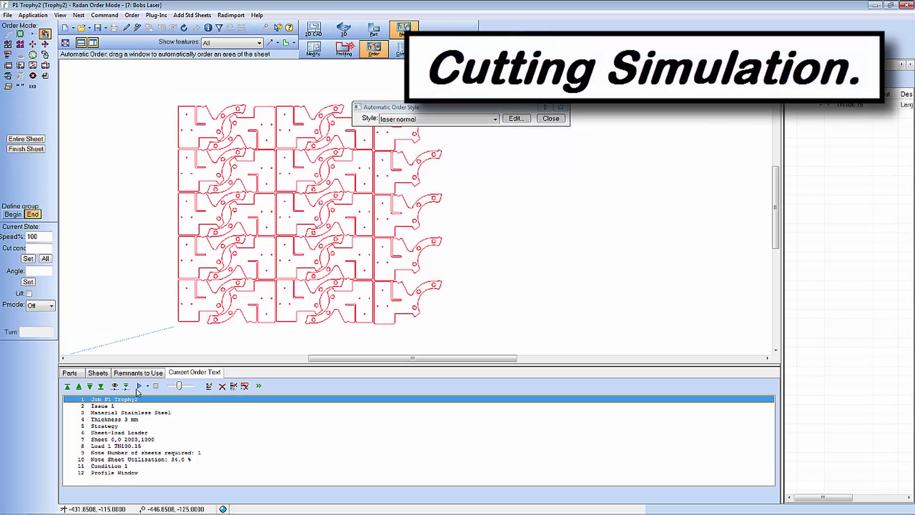
pyautogui.click(139, 386)
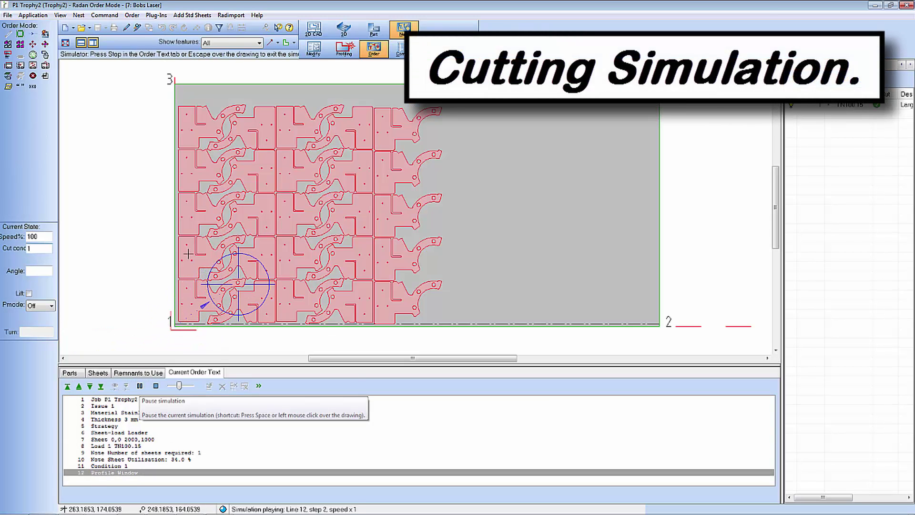
pyautogui.scroll(2, 196, 311)
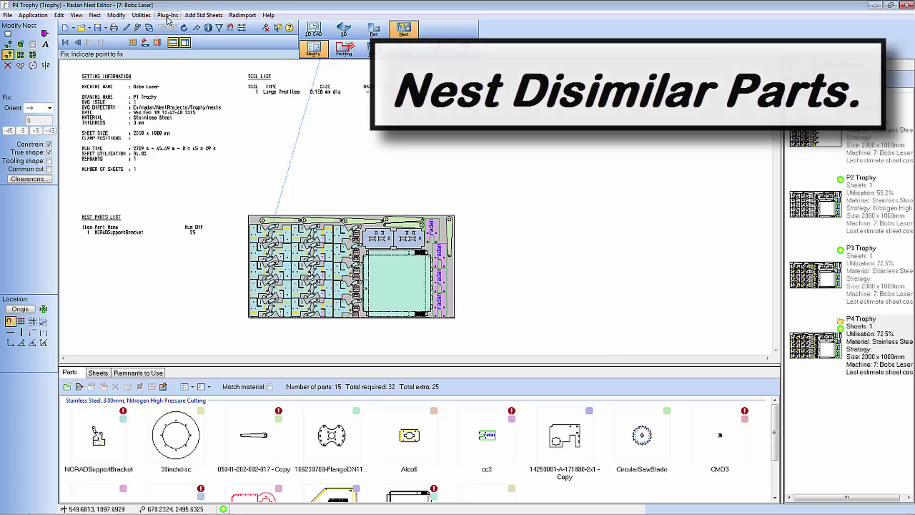
# Show the trophy nests' quick estimates with the detailed operations and time breakdown.
pyautogui.click(141, 15)
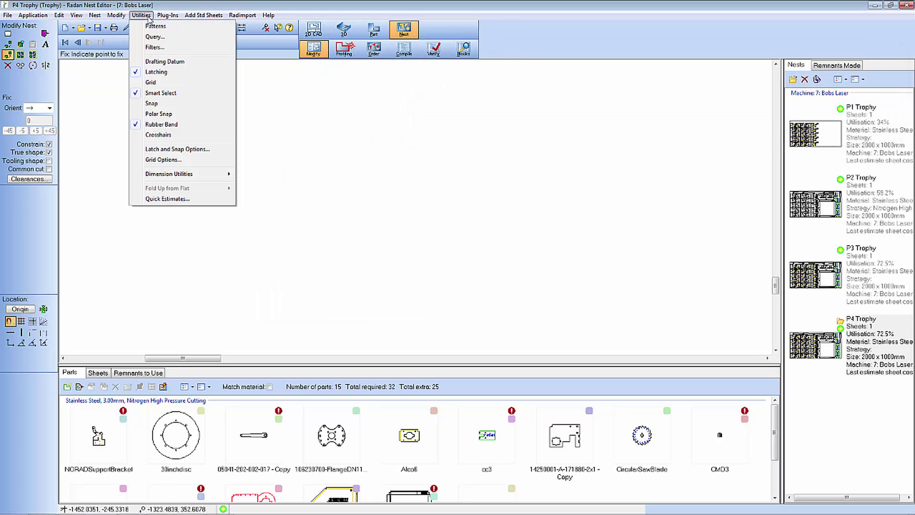
pyautogui.click(165, 200)
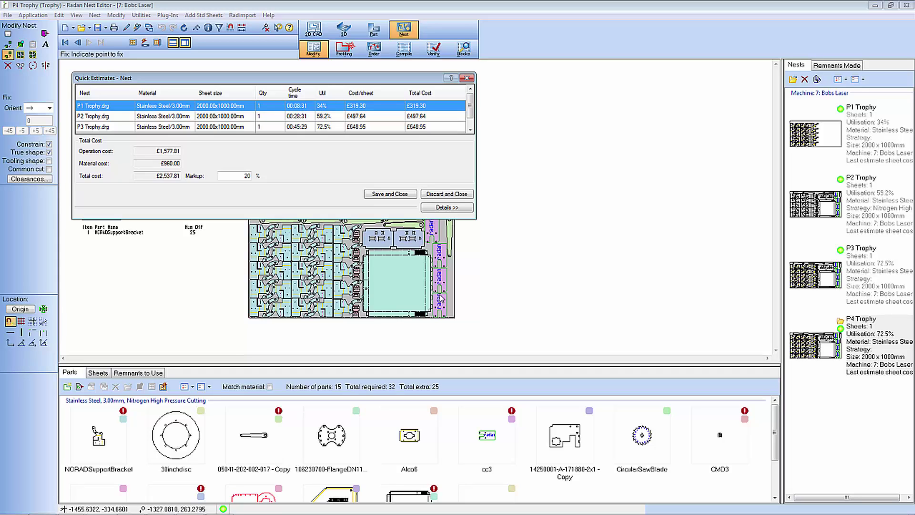
pyautogui.click(466, 210)
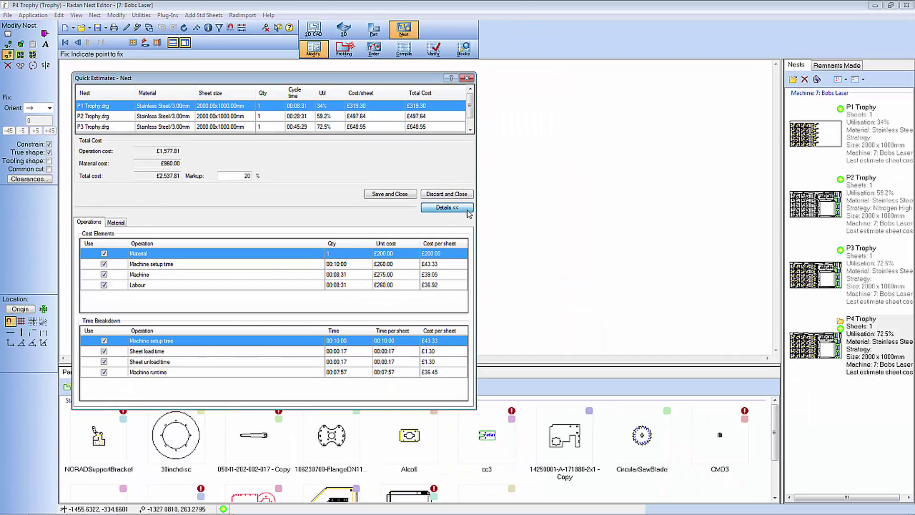
# Close Quick Estimates, review the Trophy project's Nest Overview and Part Summary reports, then zoom onto the P3 nest.
pyautogui.click(457, 194)
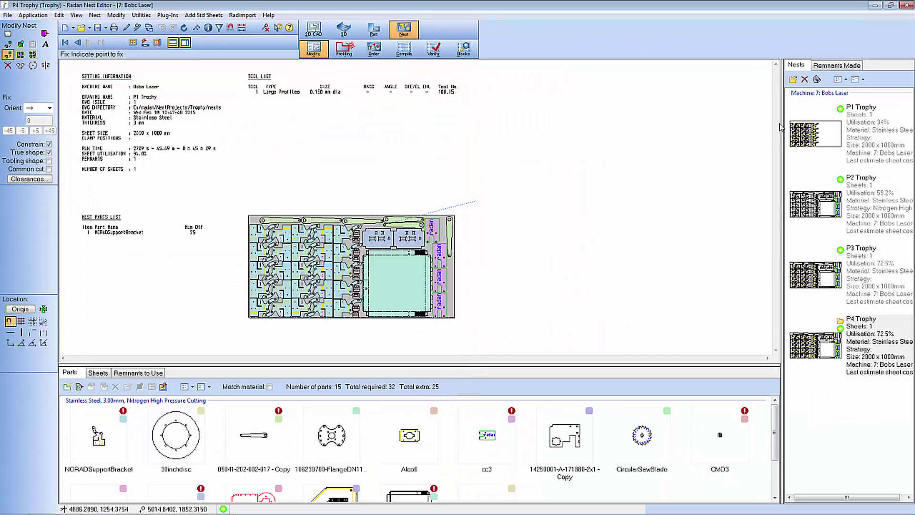
pyautogui.click(817, 80)
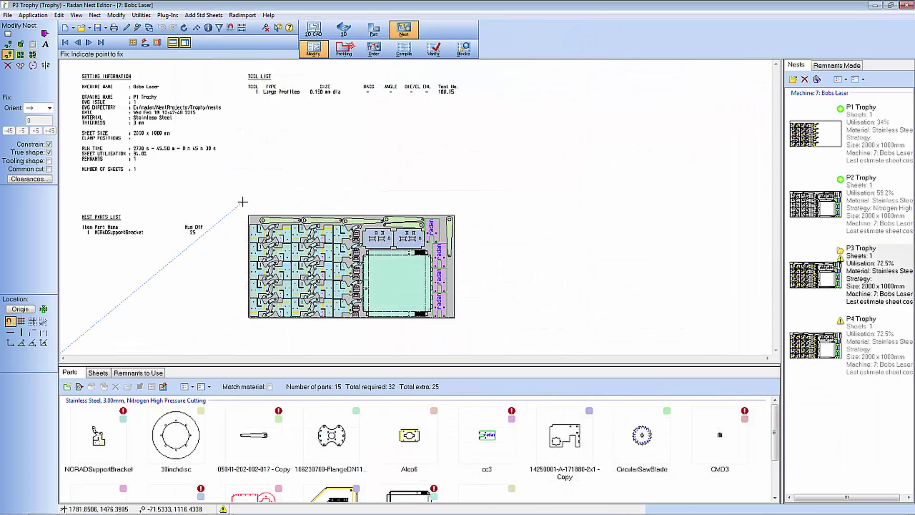
pyautogui.moveTo(243, 203); pyautogui.dragTo(470, 344)
# Simulate the P3 Trophy nest's cutting order from its first line.
pyautogui.click(375, 47)
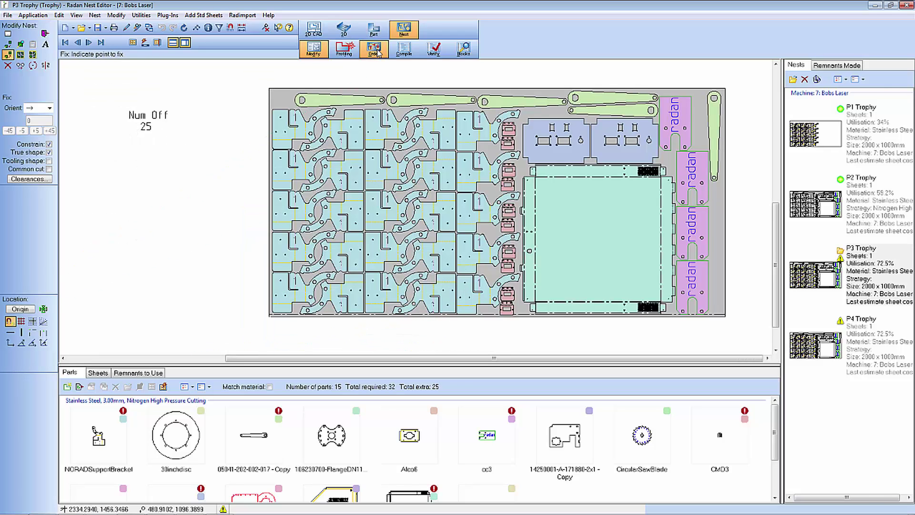
pyautogui.click(68, 386)
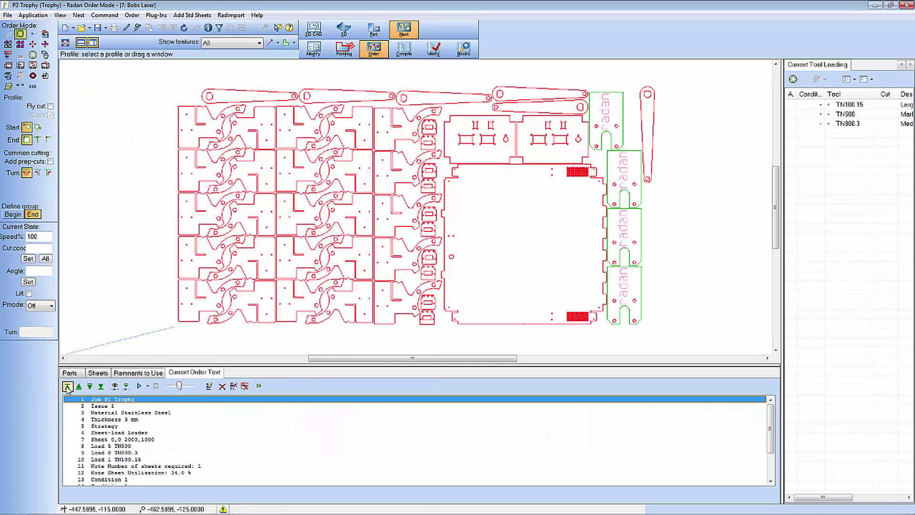
pyautogui.click(140, 386)
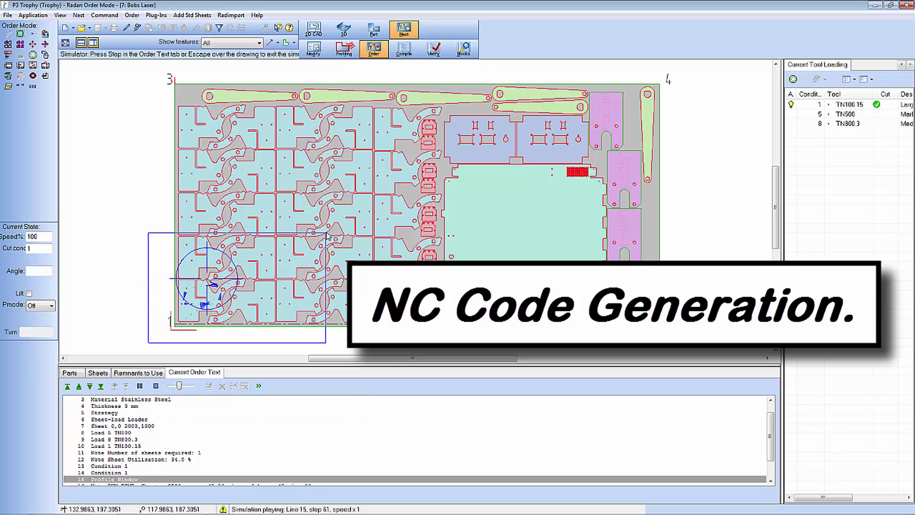
pyautogui.scroll(2, 149, 346)
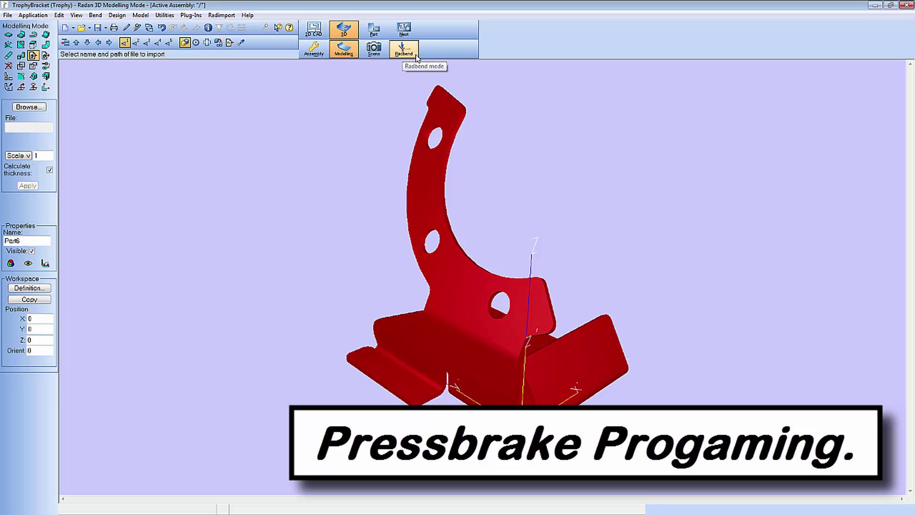
# Load the bracket into Radbend as SupportBracket2 on the Press WT Style press brake.
pyautogui.click(416, 56)
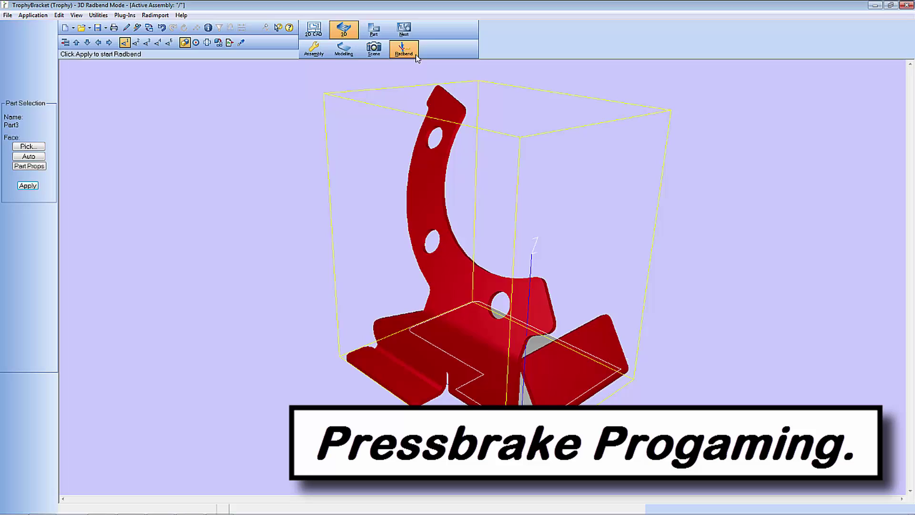
pyautogui.click(27, 186)
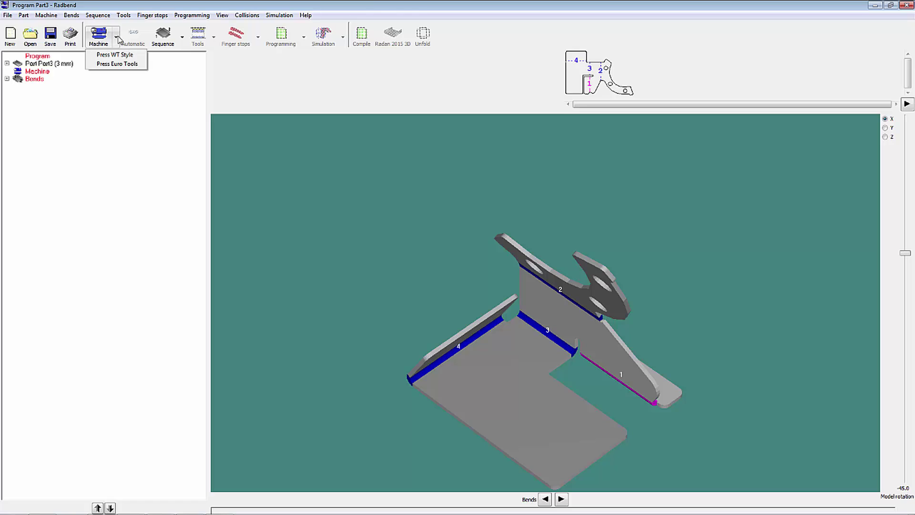
pyautogui.click(135, 56)
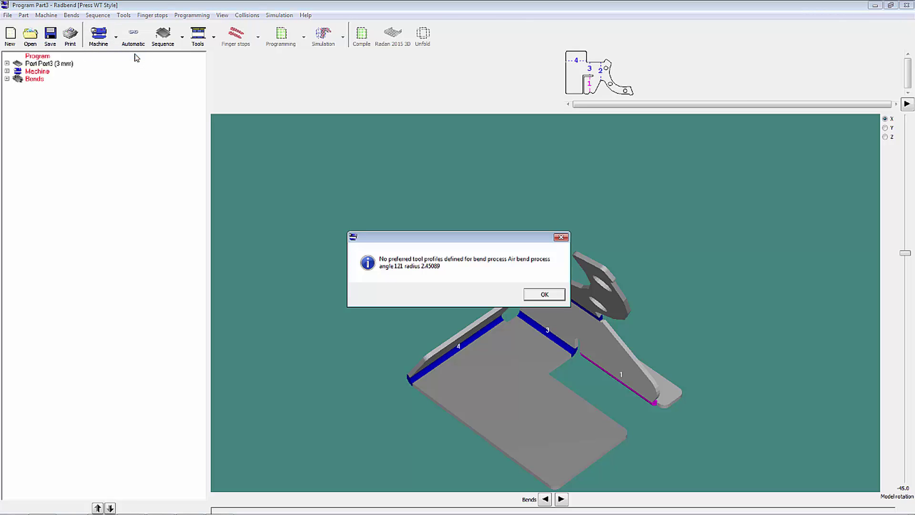
pyautogui.click(545, 295)
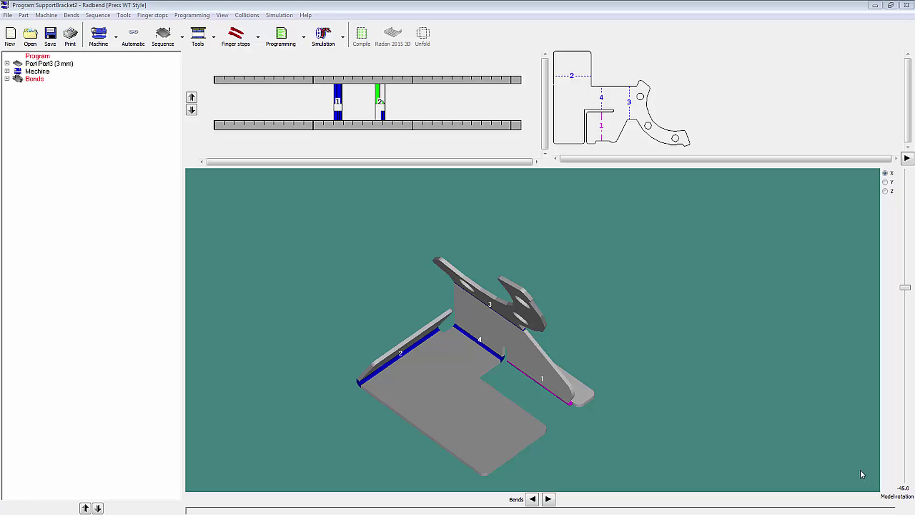
# Add finger stops and run the bending simulation through all four bend operations.
pyautogui.click(229, 46)
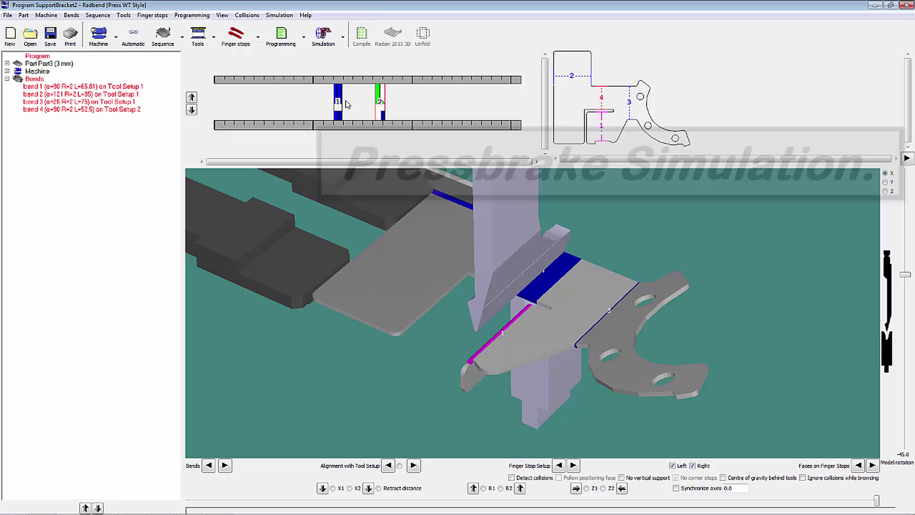
pyautogui.click(324, 38)
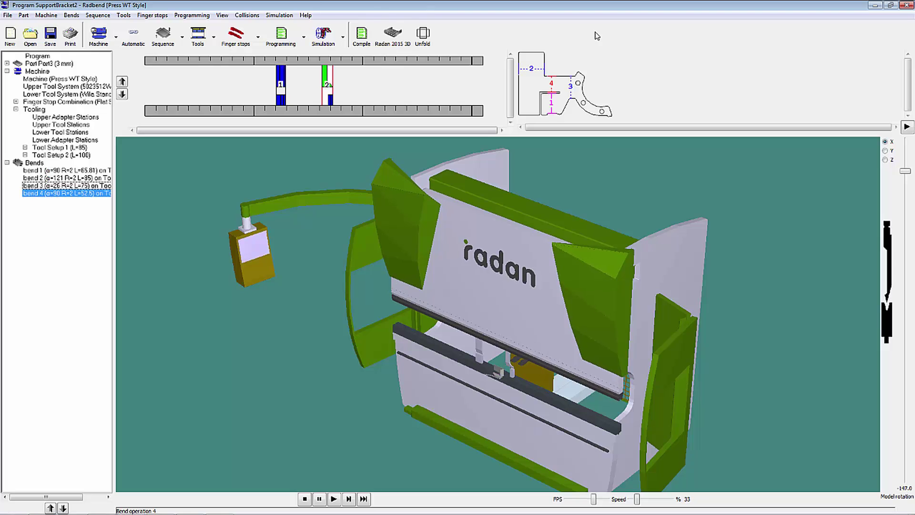
pyautogui.scroll(10, 517, 370)
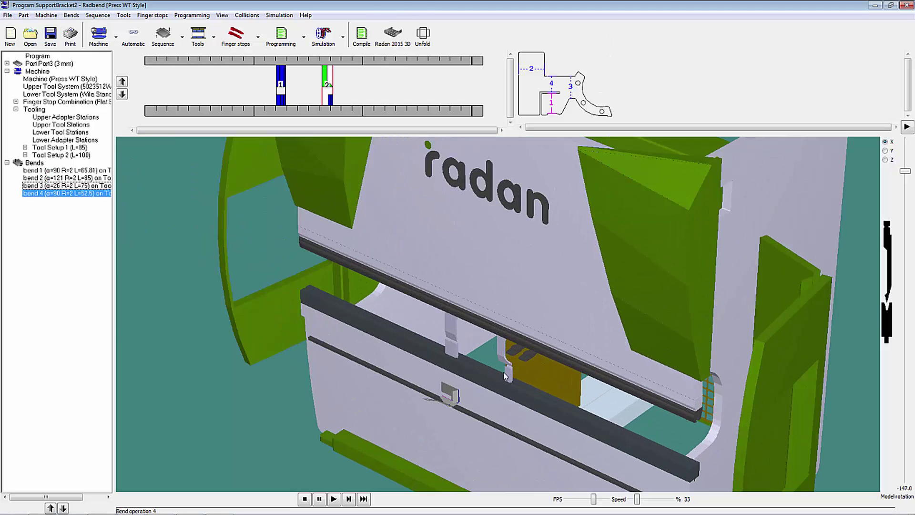
pyautogui.scroll(5, 550, 339)
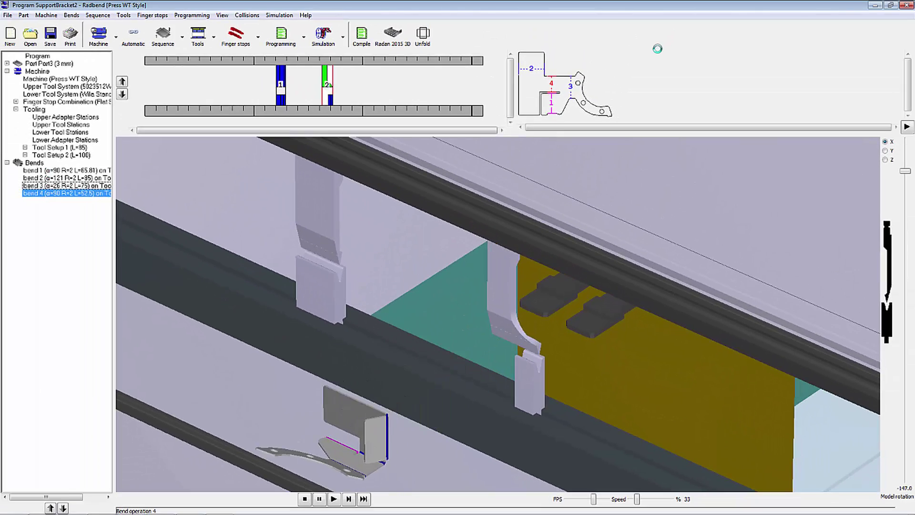
pyautogui.click(6, 15)
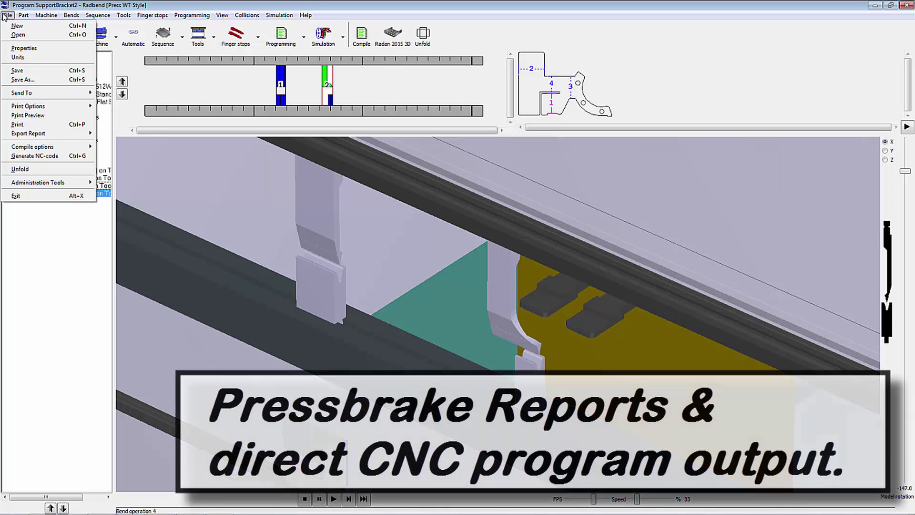